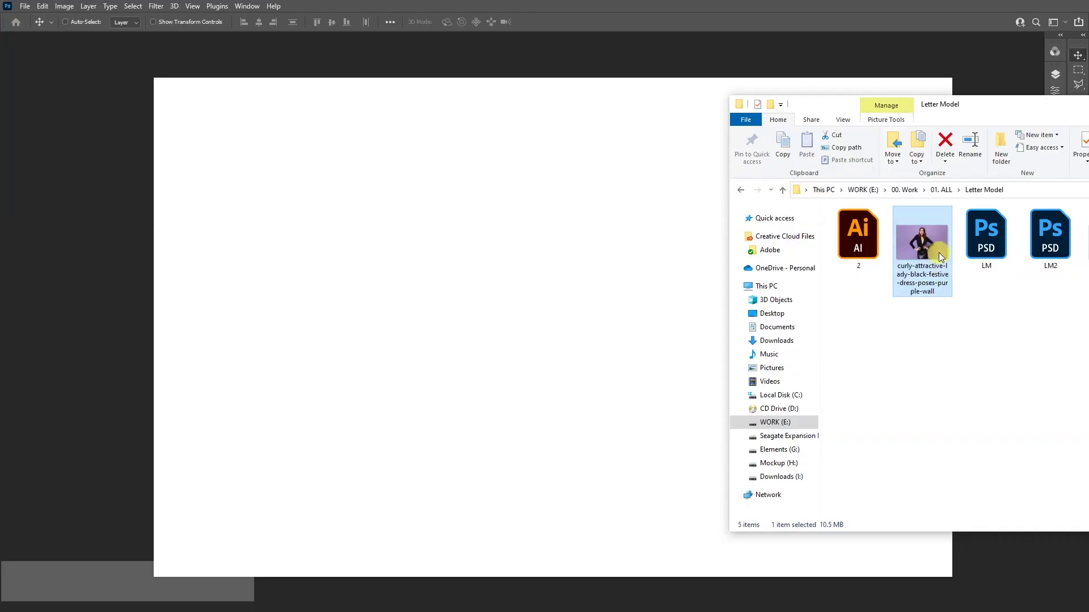
Place the curly-attractive-lady-black-festive-dress-poses-purple-wall photo from the Letter Model folder on the blank canvas and resize it
left_click_drag(923, 249, 579, 289)
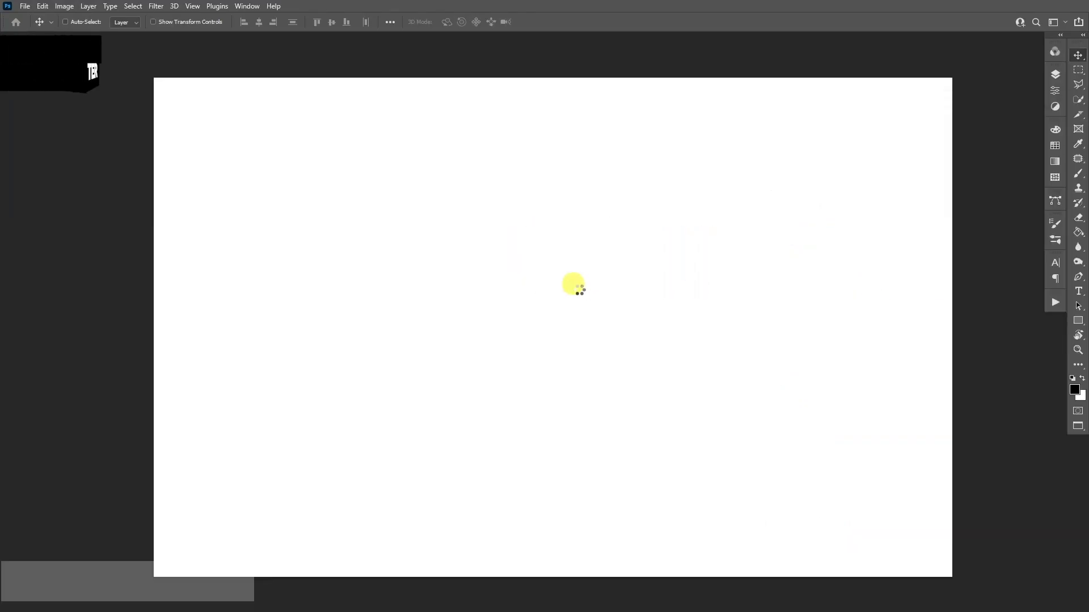
left_click_drag(805, 493, 851, 526)
key("Return")
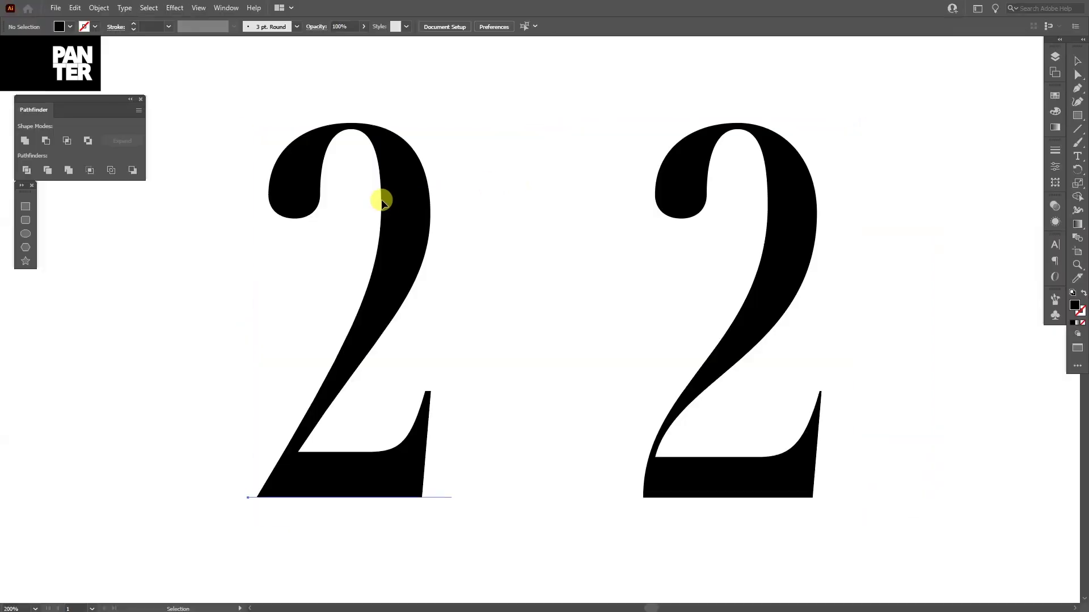
Switch to Illustrator, check the font and weight of the live-text 2, and copy the outlined 2 beside it
left_click(383, 201)
left_click(381, 27)
key("Tab")
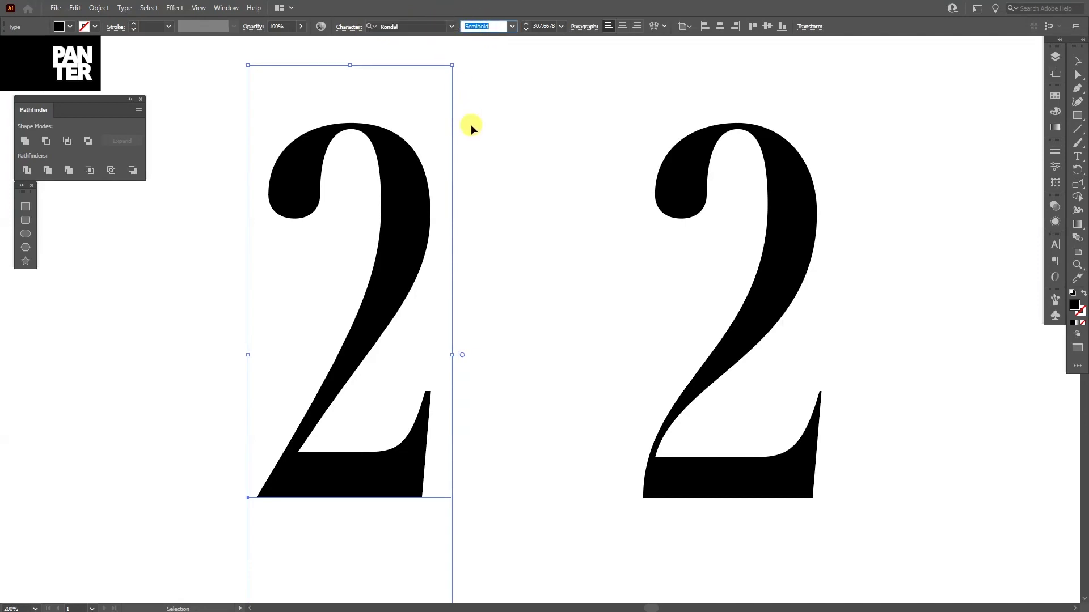
left_click(486, 184)
left_click(684, 192)
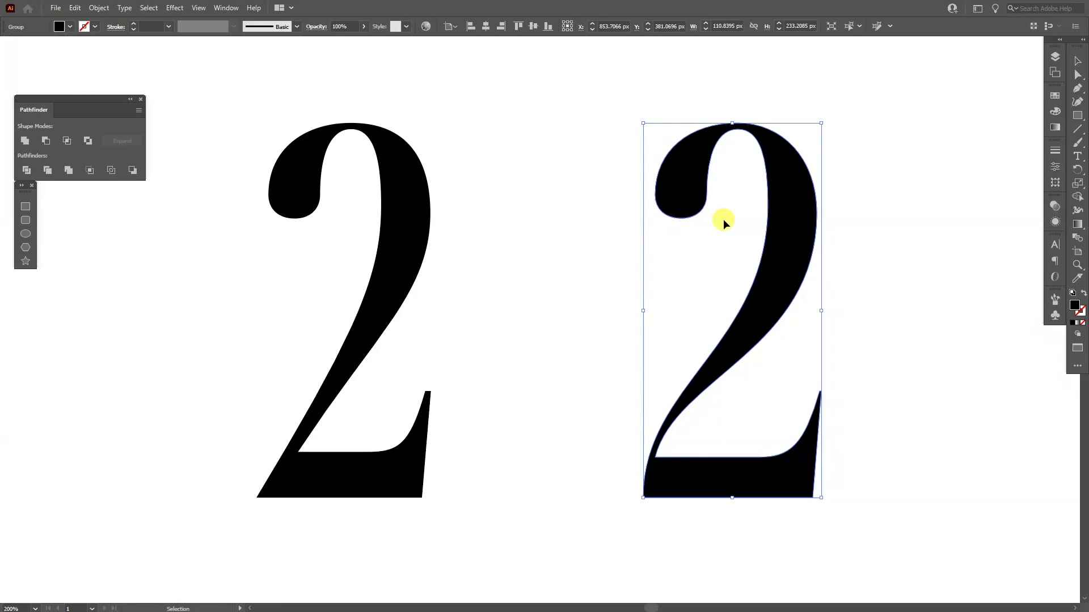
key("ctrl")
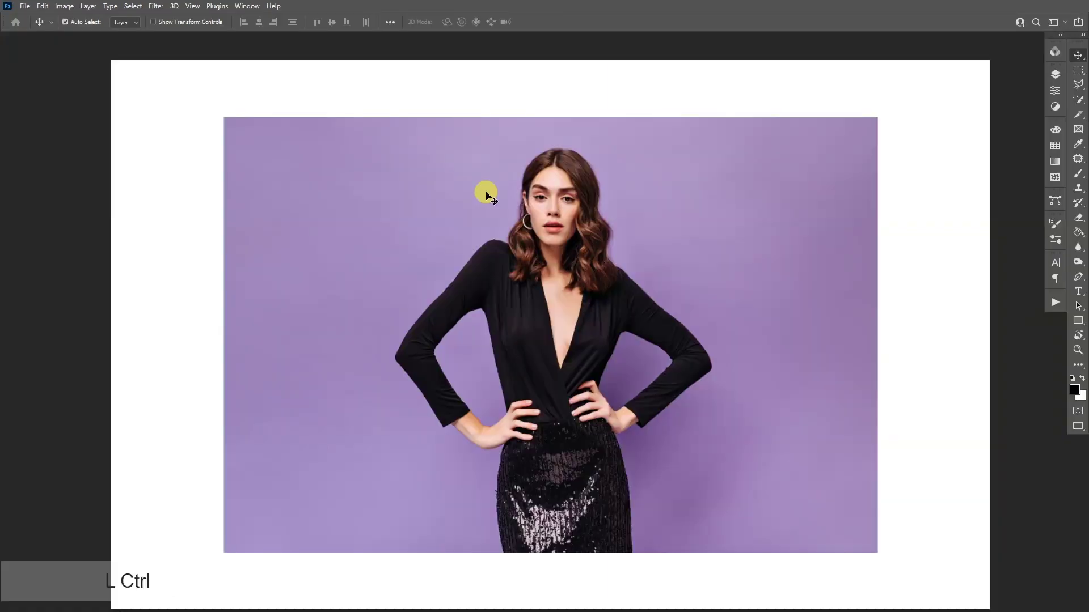
Switch to Photoshop, paste the 2 as a Smart Object, and scale and position it so its upper curve frames the model's face
key("ctrl+v")
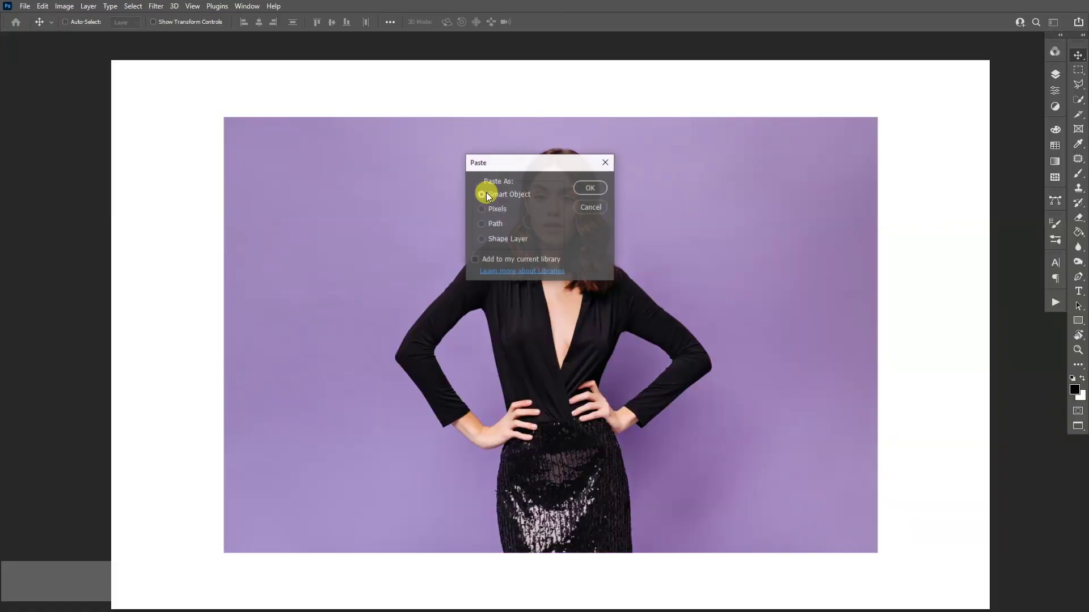
left_click(595, 188)
left_click_drag(567, 277, 697, 166)
scroll(583, 157, "up", 7)
scroll(608, 306, "down", 3)
left_click_drag(608, 309, 576, 162)
scroll(612, 317, "down", 1)
scroll(650, 520, "up", 6)
left_click_drag(649, 520, 630, 309)
left_click_drag(626, 371, 677, 425)
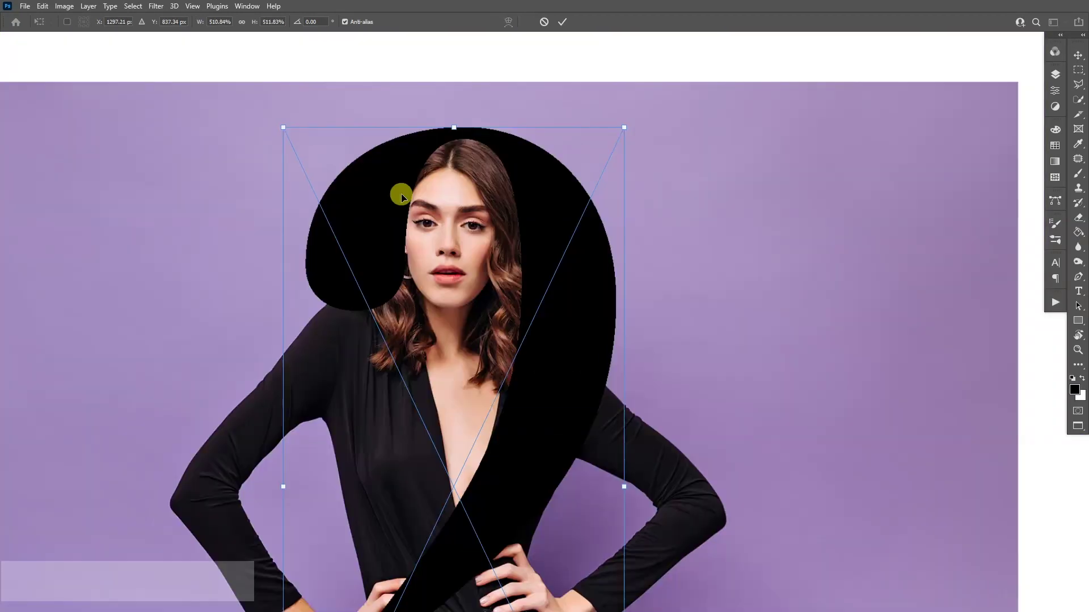
key("Return")
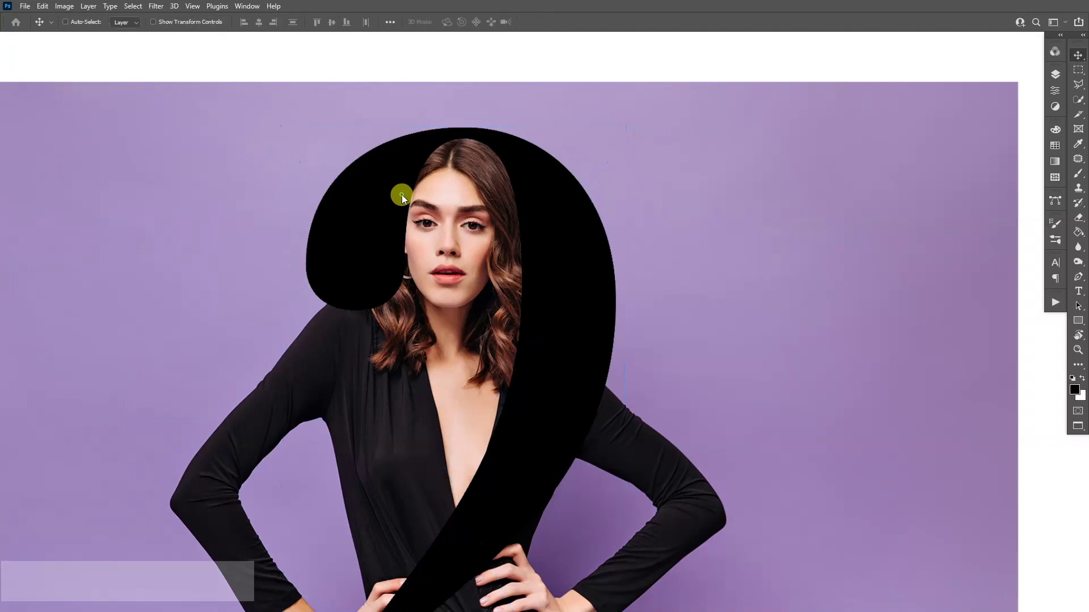
Name the photo layer Model and the white artboard layer Background, keeping the number's layer named 2
left_click_drag(522, 271, 571, 111)
key("ctrl+0")
left_click(1055, 74)
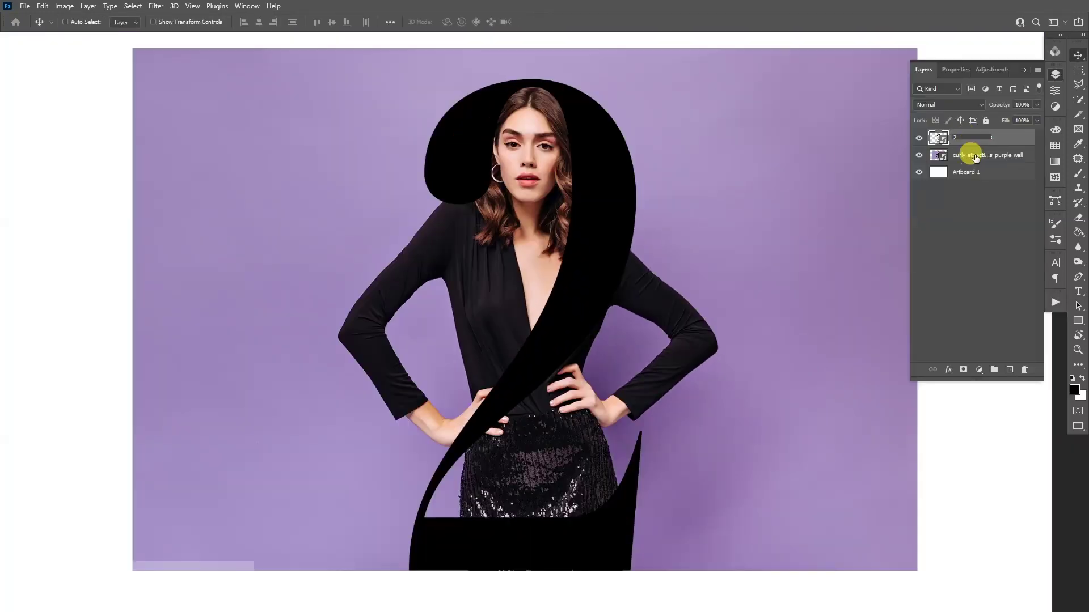
double_click(975, 156)
type("Model")
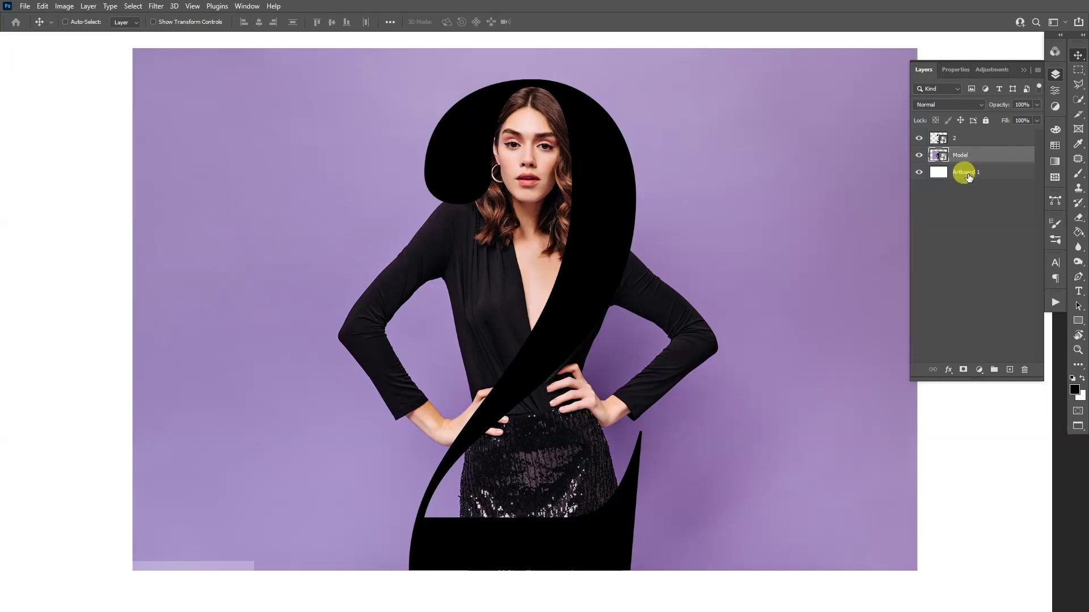
double_click(968, 175)
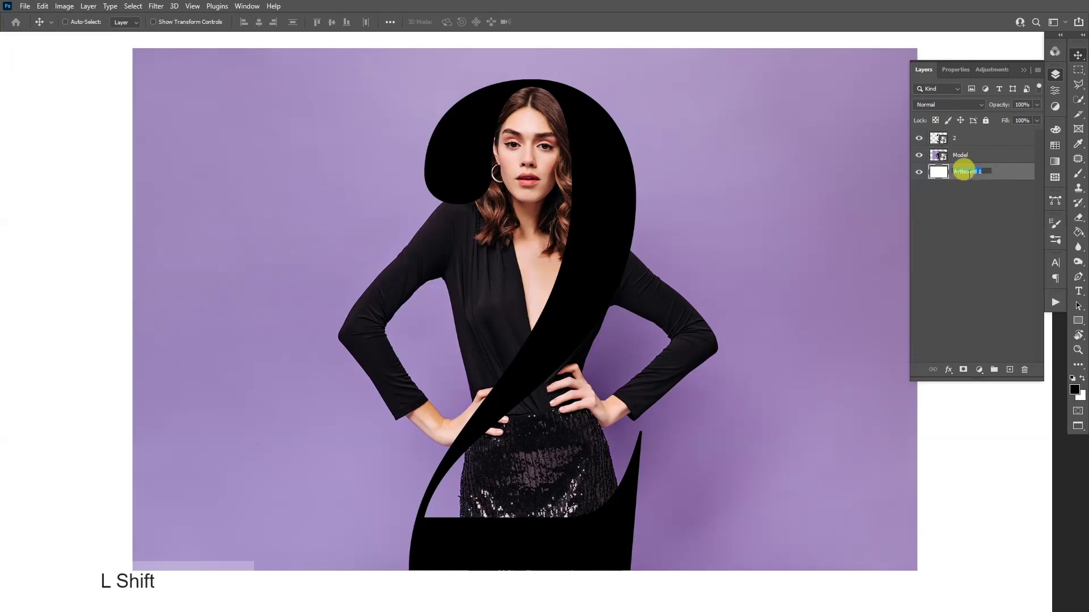
type("Background")
Hide the 2 layer and select the woman's figure on the Model layer with the Object Selection Tool
left_click(918, 138)
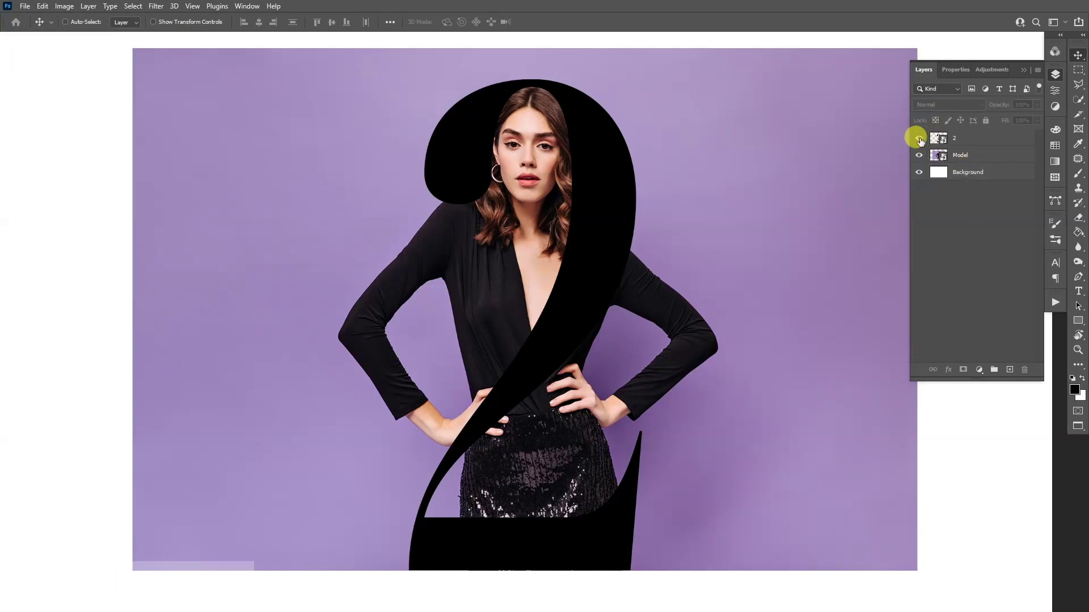
left_click(919, 138)
left_click(974, 157)
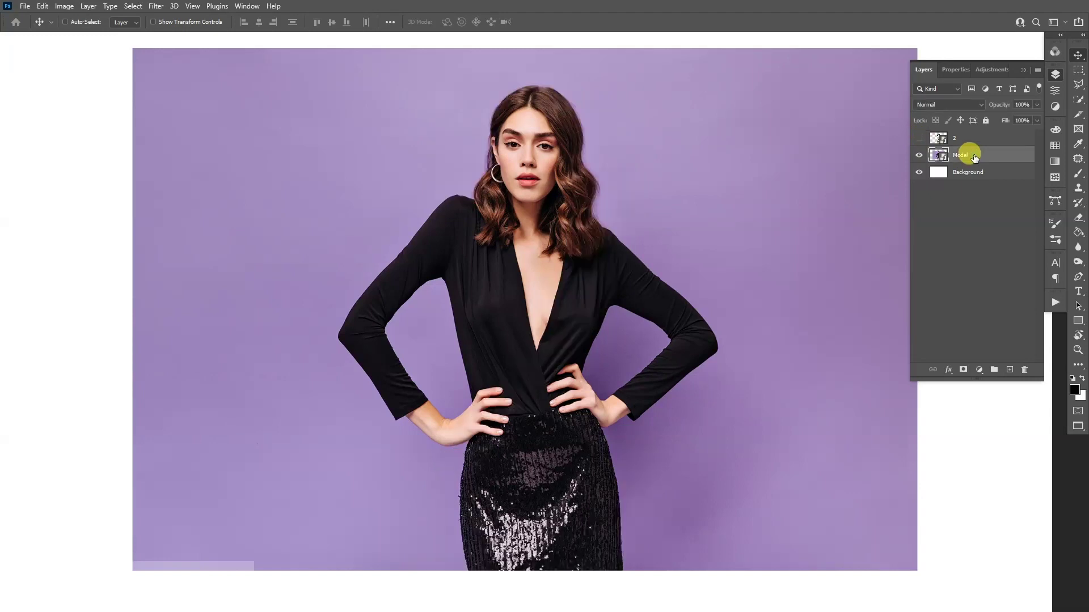
left_click(1079, 102)
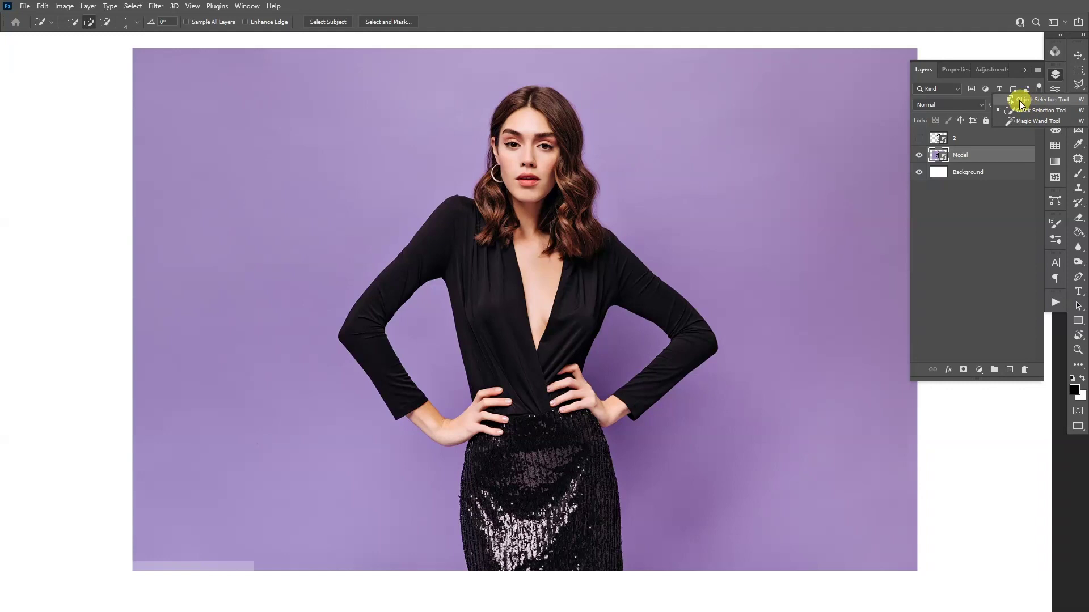
left_click(1065, 101)
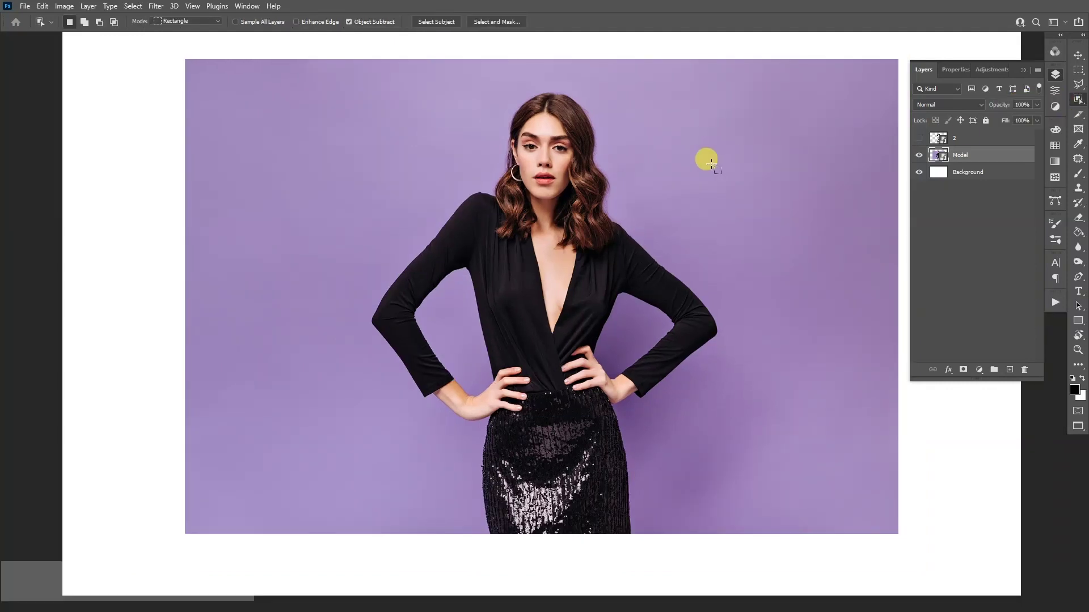
left_click_drag(337, 72, 781, 562)
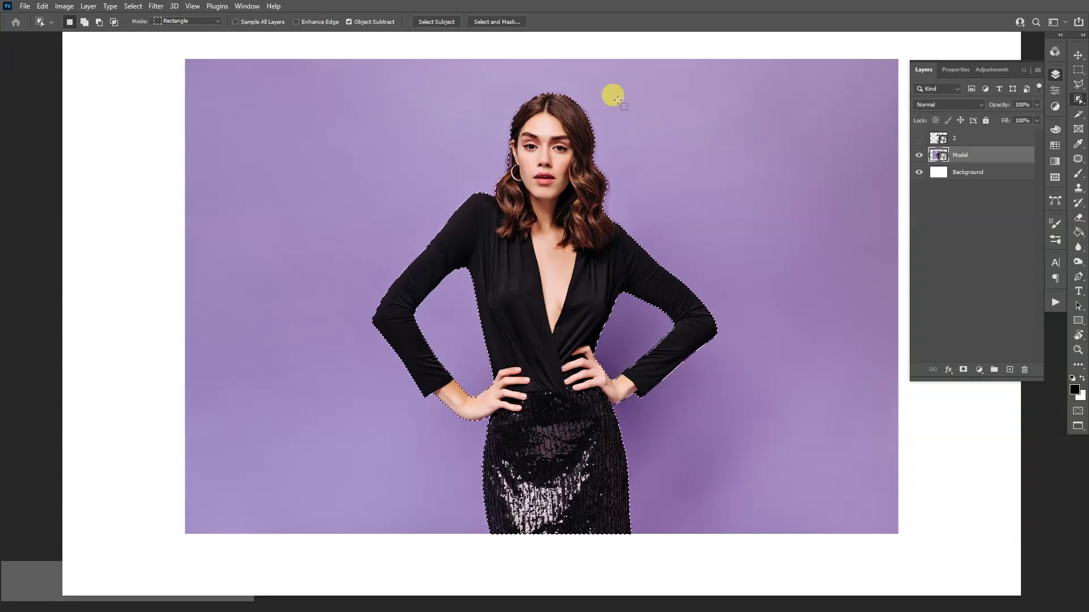
Refine the selection's hair edges on both sides of the head with the Refine Edge Brush in Select and Mask
scroll(616, 97, "up", 1)
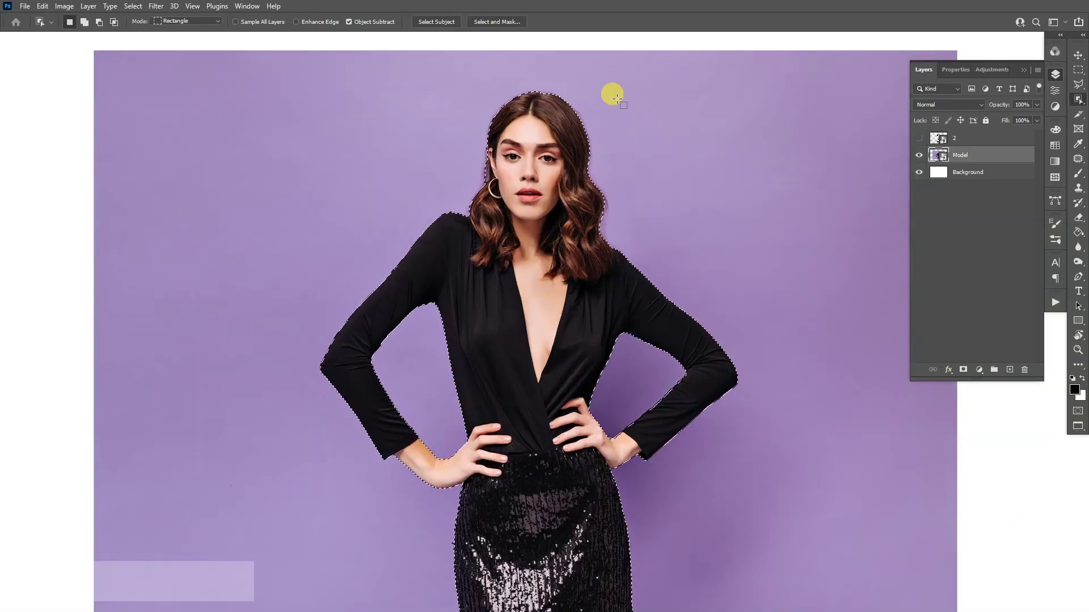
left_click(506, 21)
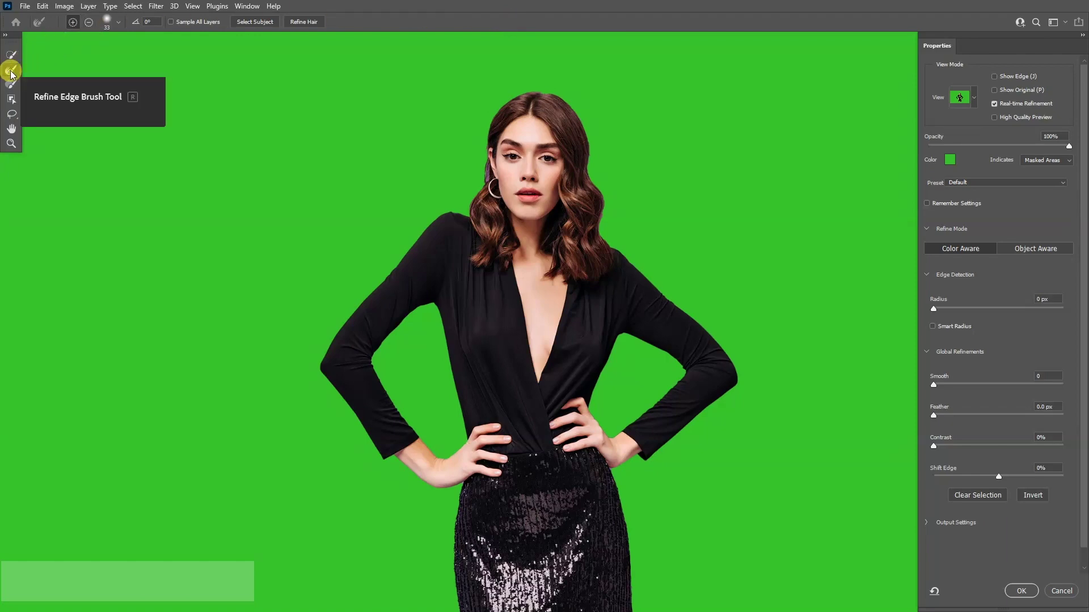
scroll(603, 115, "up", 5)
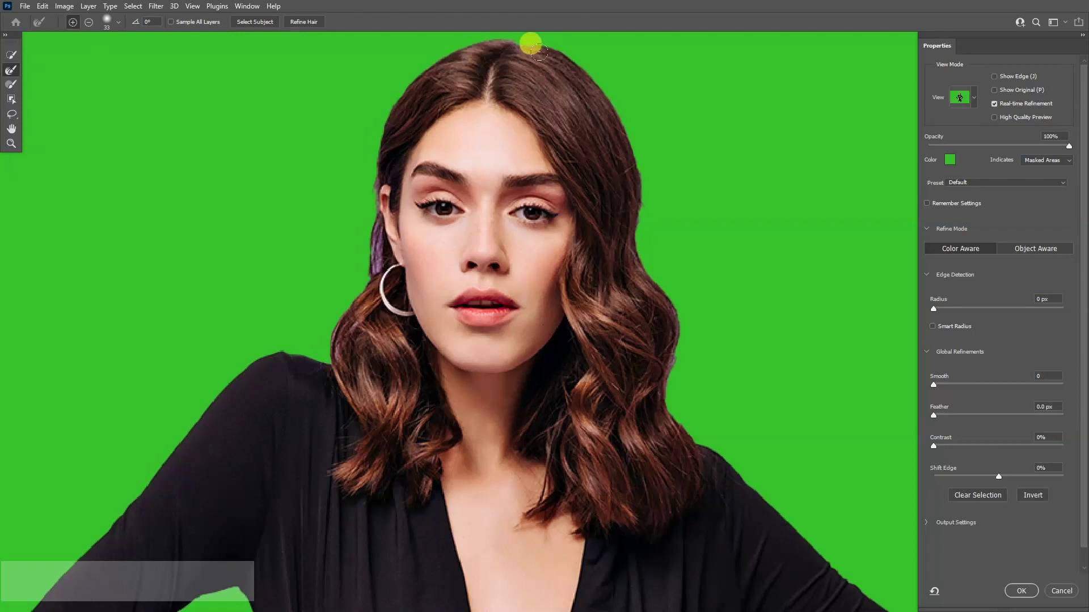
scroll(667, 296, "down", 1)
key("space")
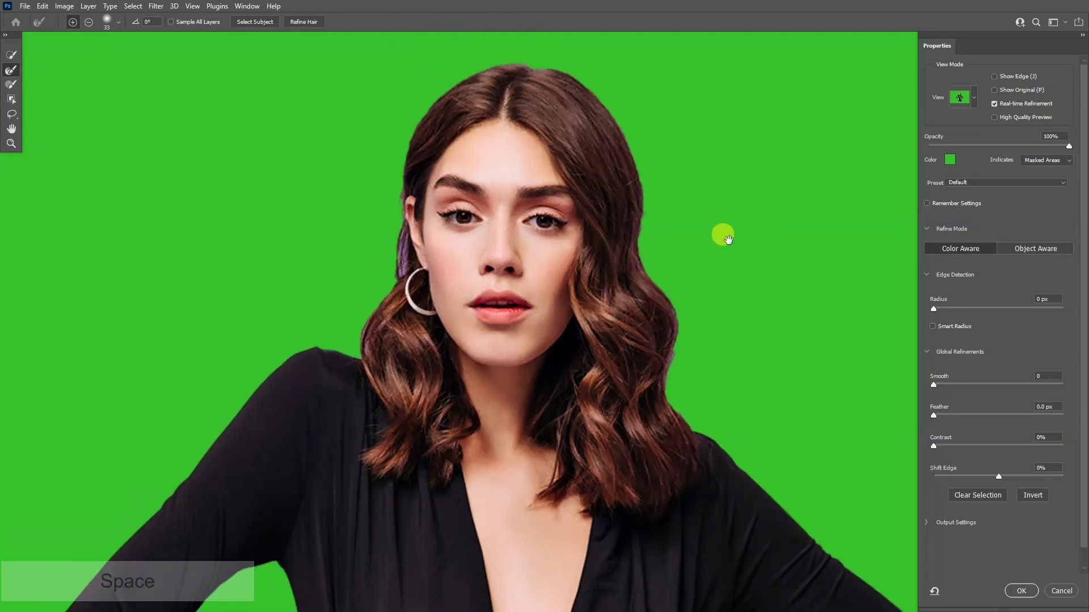
left_click_drag(726, 241, 708, 290)
mouse_move(652, 451)
left_mouse_down()
mouse_move(637, 406)
mouse_move(649, 355)
mouse_move(612, 306)
mouse_move(670, 359)
left_mouse_up()
scroll(662, 390, "up", 2)
scroll(652, 417, "down", 1)
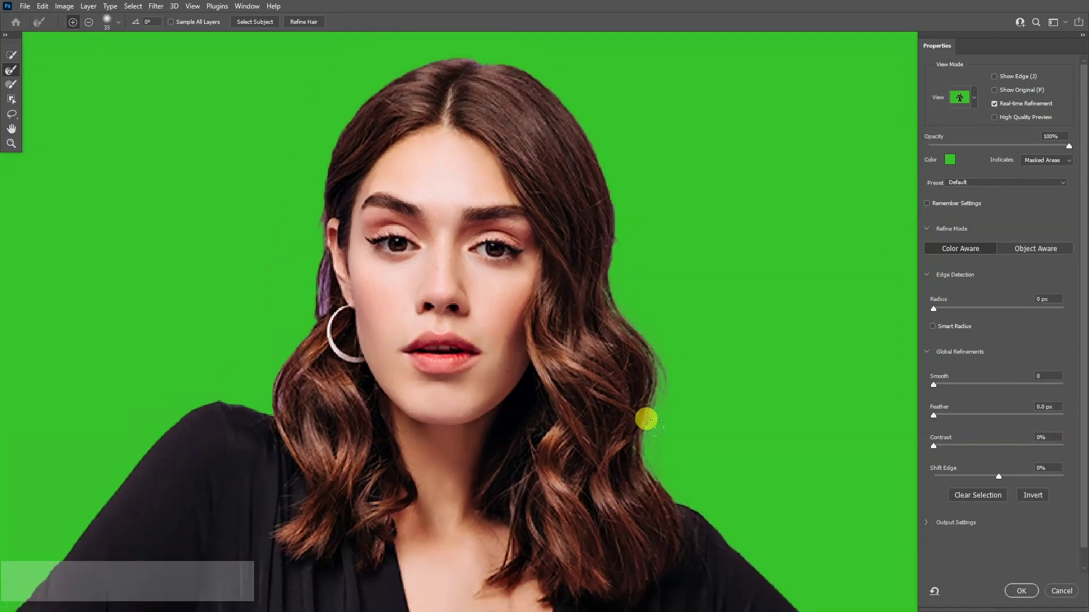
mouse_move(620, 300)
left_mouse_down()
mouse_move(570, 121)
mouse_move(406, 55)
mouse_move(266, 405)
left_mouse_up()
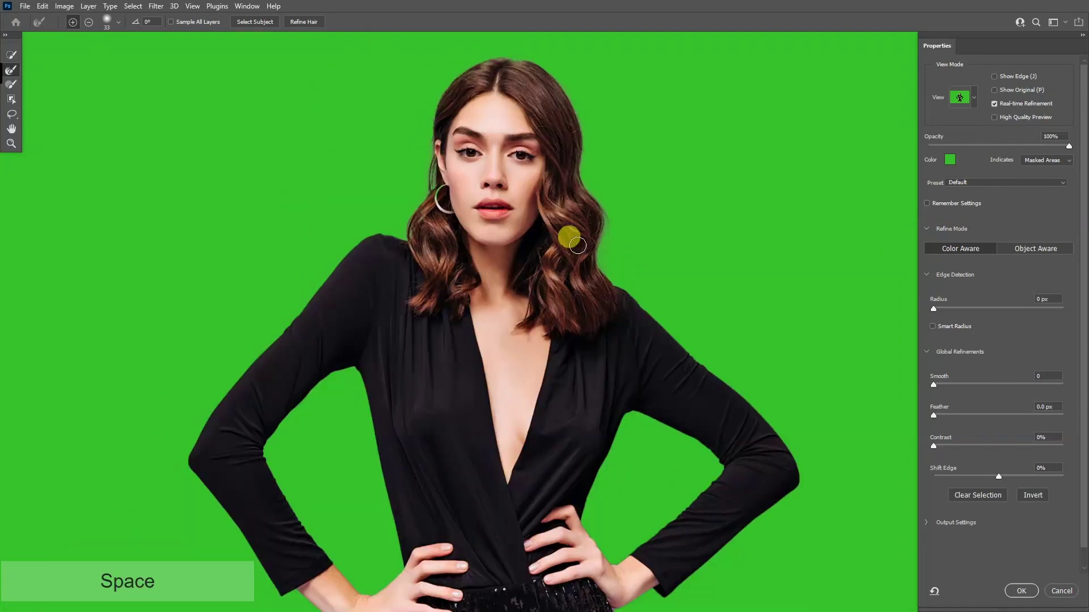
left_click(1021, 591)
Mask the Model layer with the refined selection to remove the purple wall, and show the 2 layer again
scroll(573, 232, "down", 3)
scroll(565, 288, "up", 4)
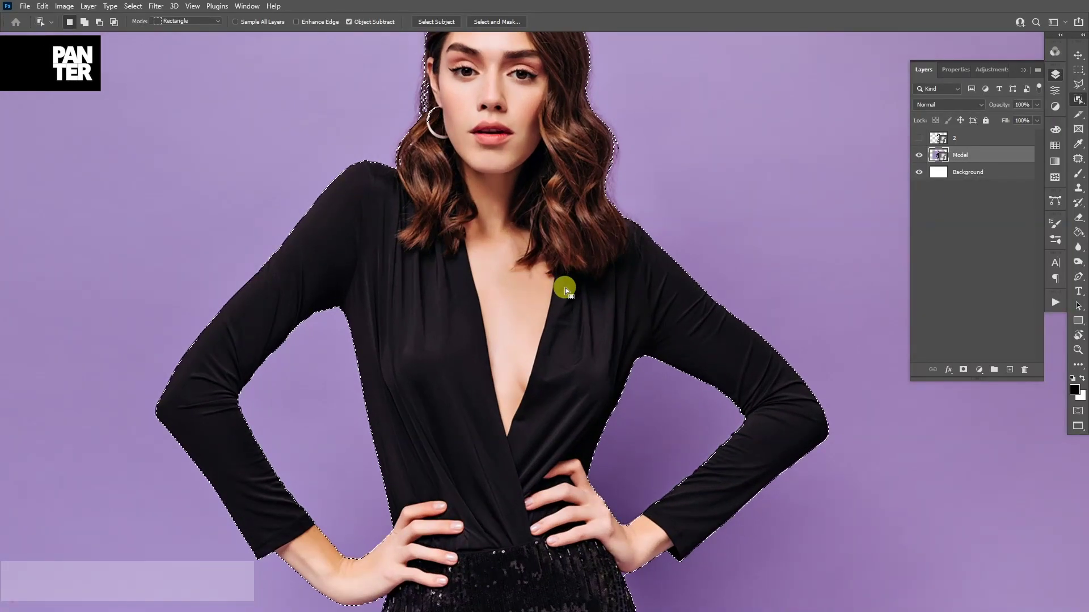
left_click(963, 370)
key("ctrl+0")
key("v")
left_click(918, 139)
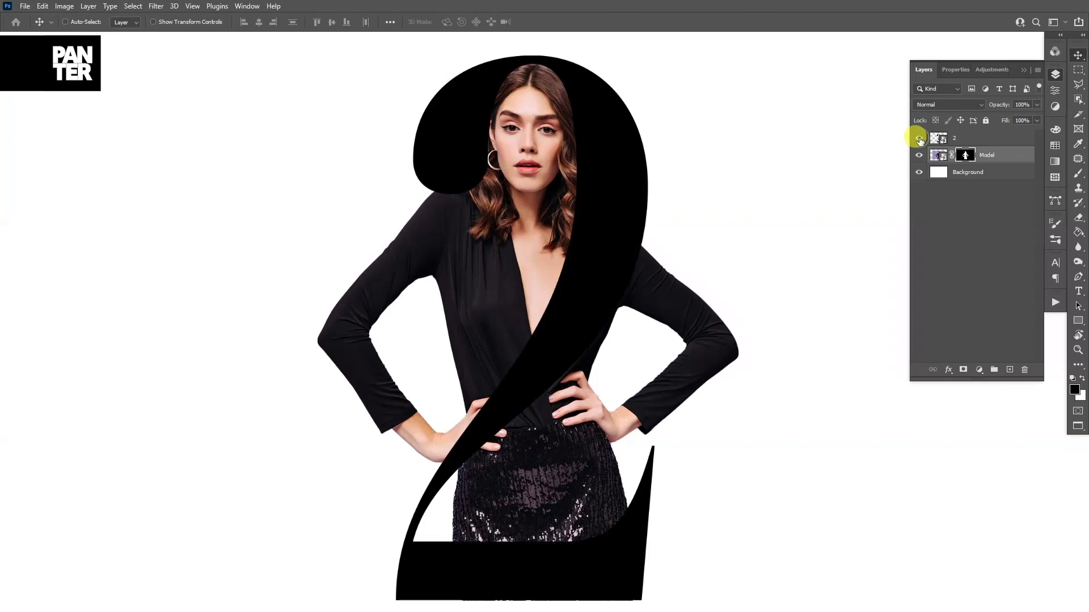
Add a Gradient Overlay effect to the 2 layer
left_click(984, 136)
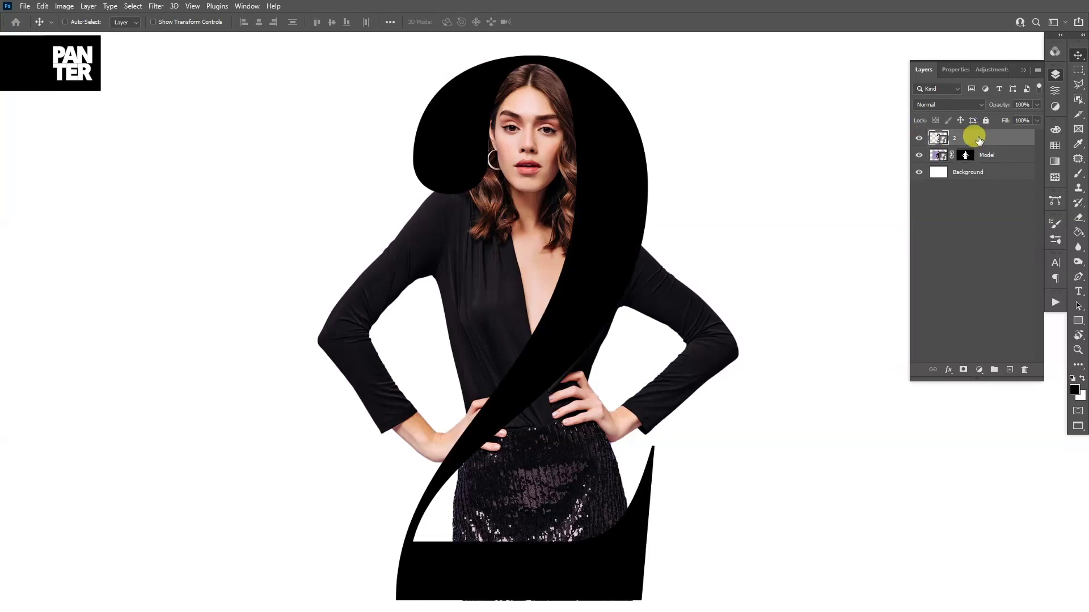
double_click(978, 138)
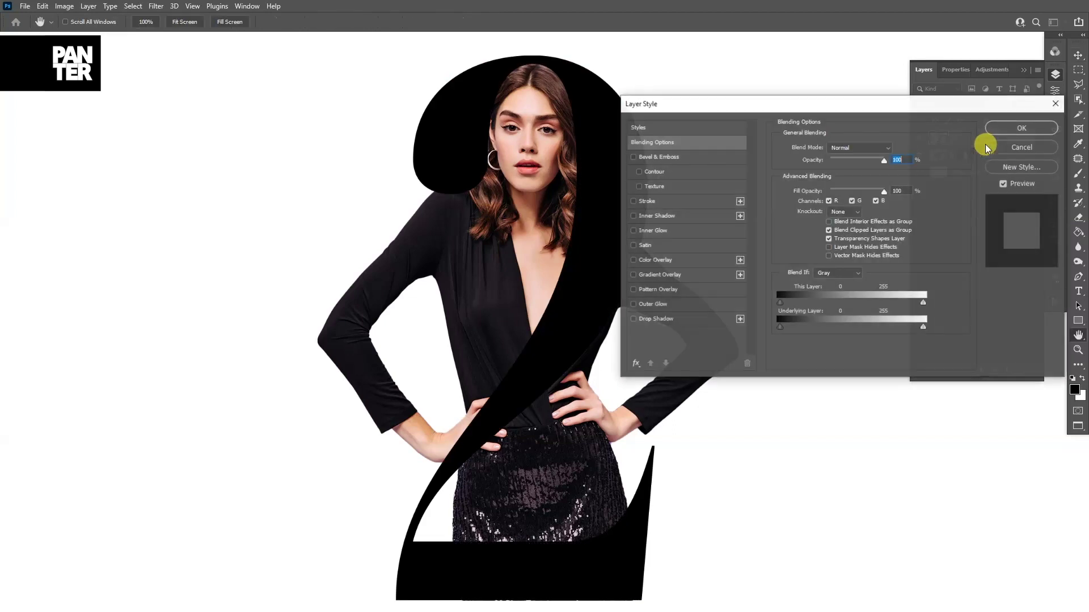
left_click(668, 277)
left_click_drag(760, 108, 839, 109)
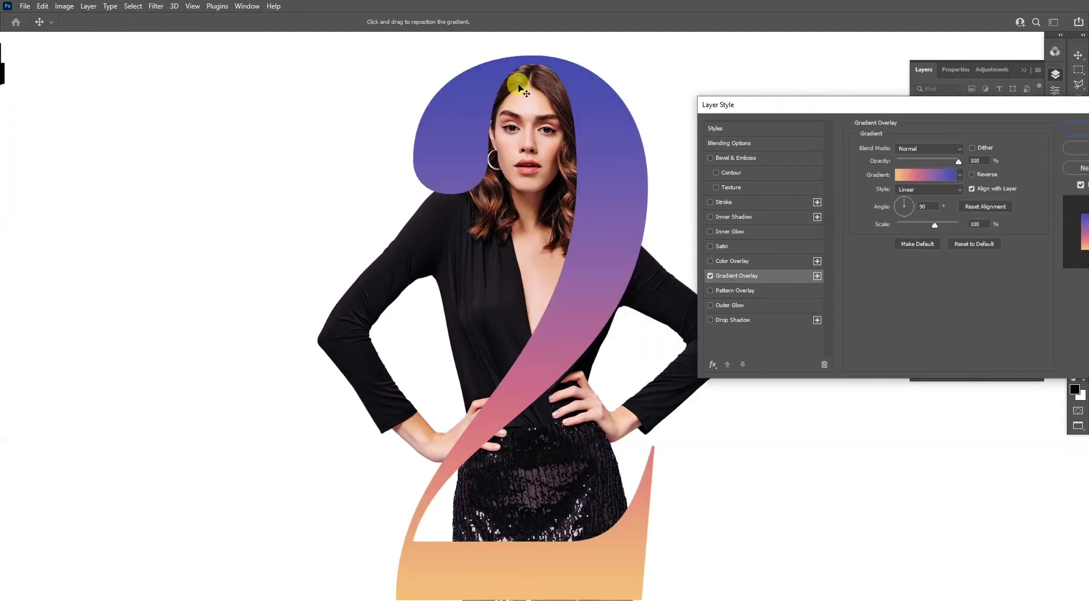
Try gradients from the Purples presets on the overlay, settle on Purple_22, and apply the layer style
left_click(910, 175)
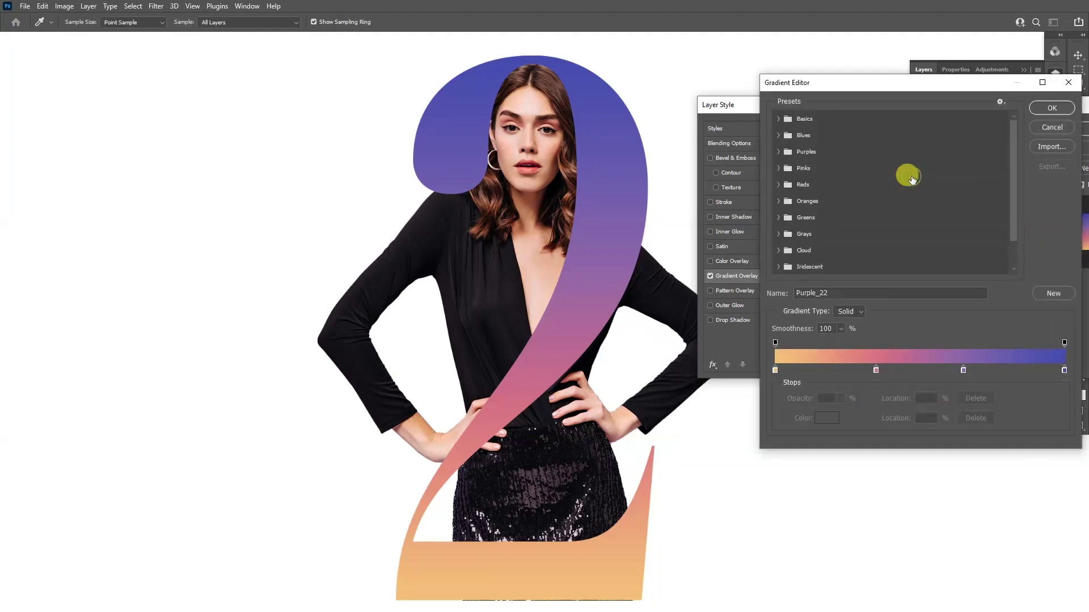
left_click(777, 169)
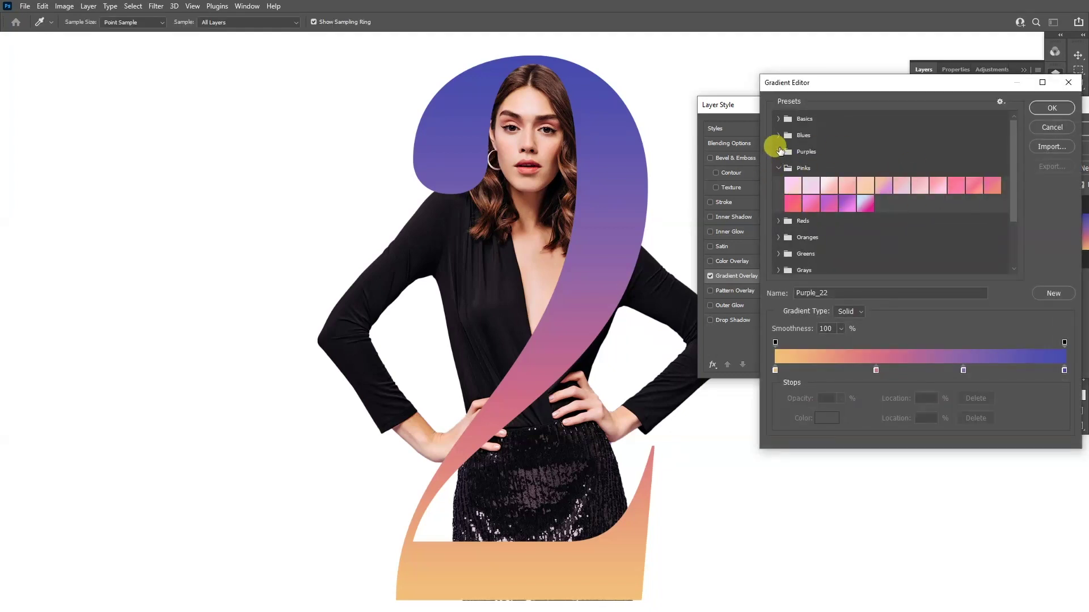
left_click(778, 152)
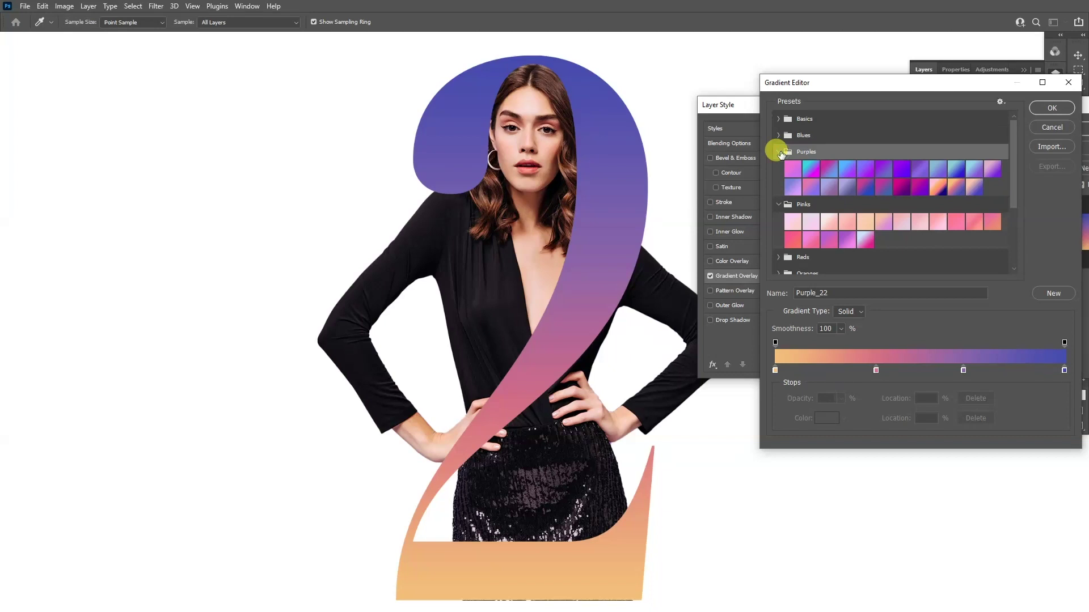
left_click(957, 187)
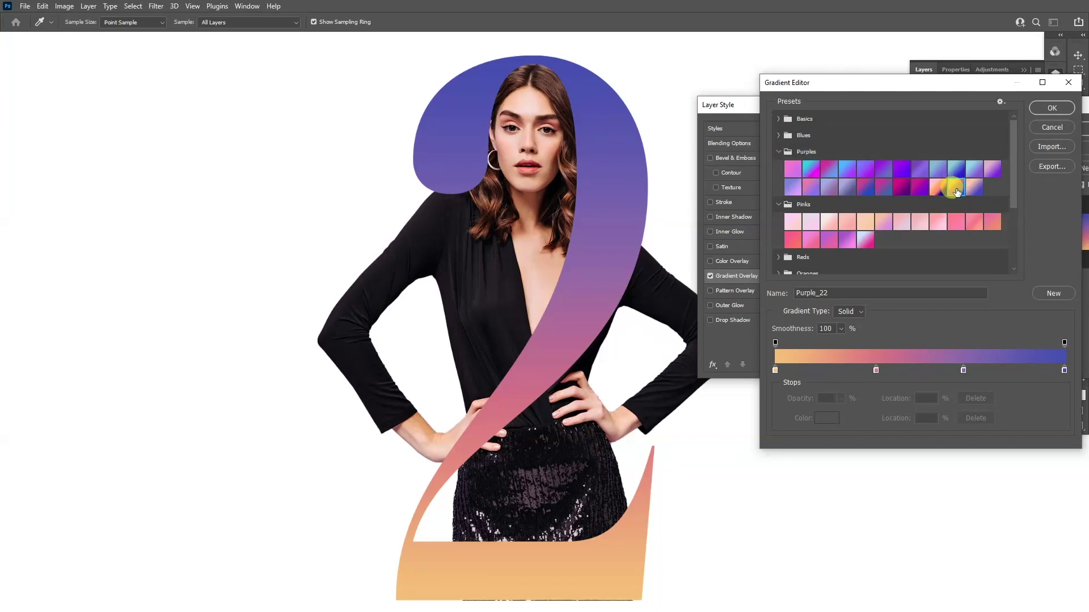
left_click(987, 171)
left_click(965, 168)
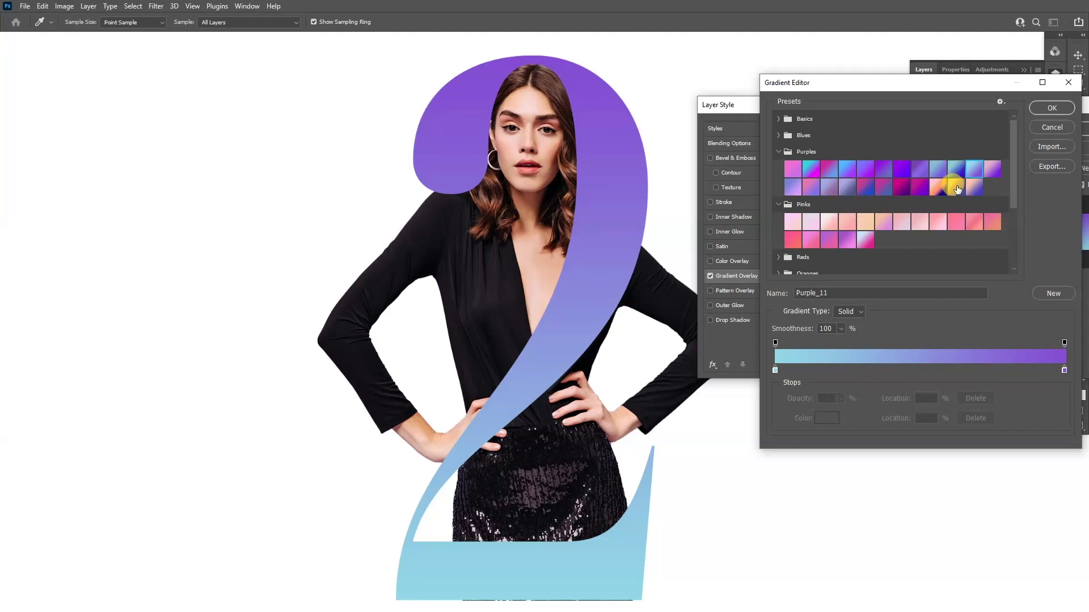
left_click(956, 187)
left_click(1041, 109)
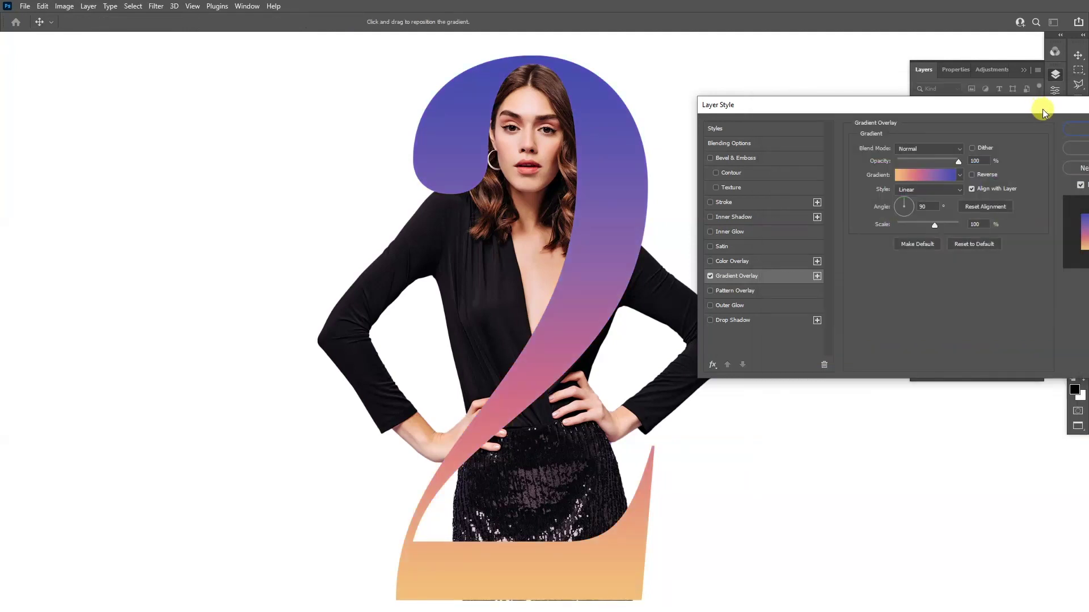
left_click(1071, 125)
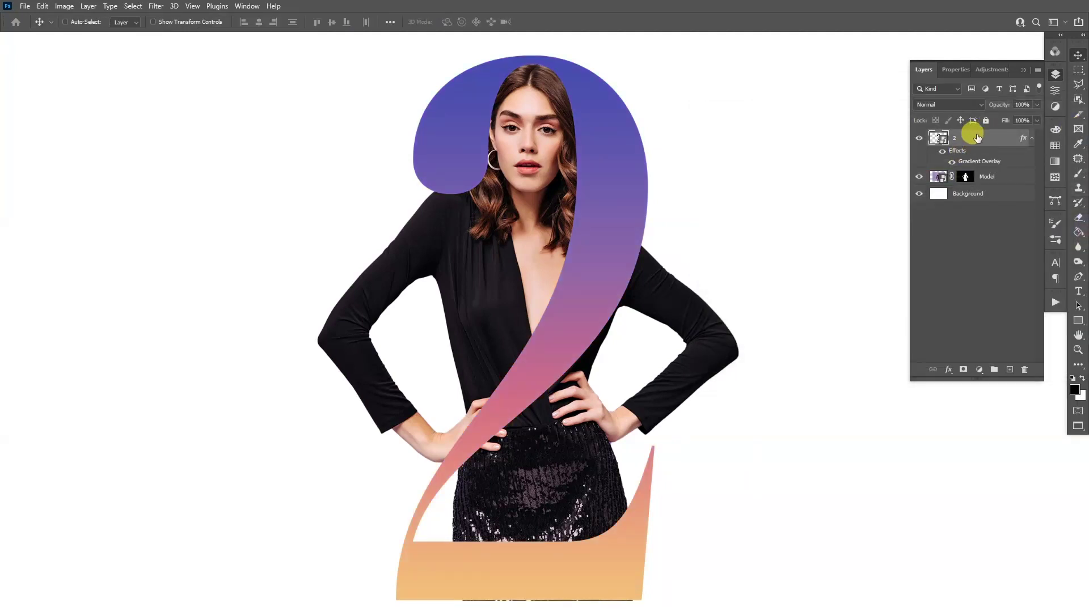
Add a layer mask to the 2 layer
left_click(963, 371)
scroll(565, 116, "up", 2)
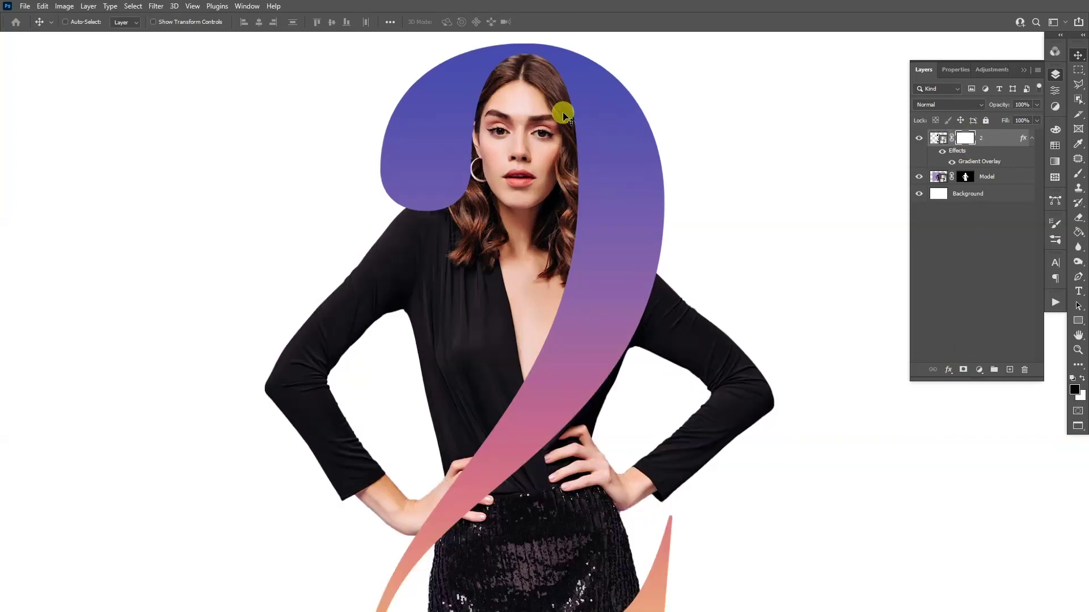
Load the Model mask as a selection and brush black on the 2 layer's mask along the left side of the hair and shoulder
key("ctrl")
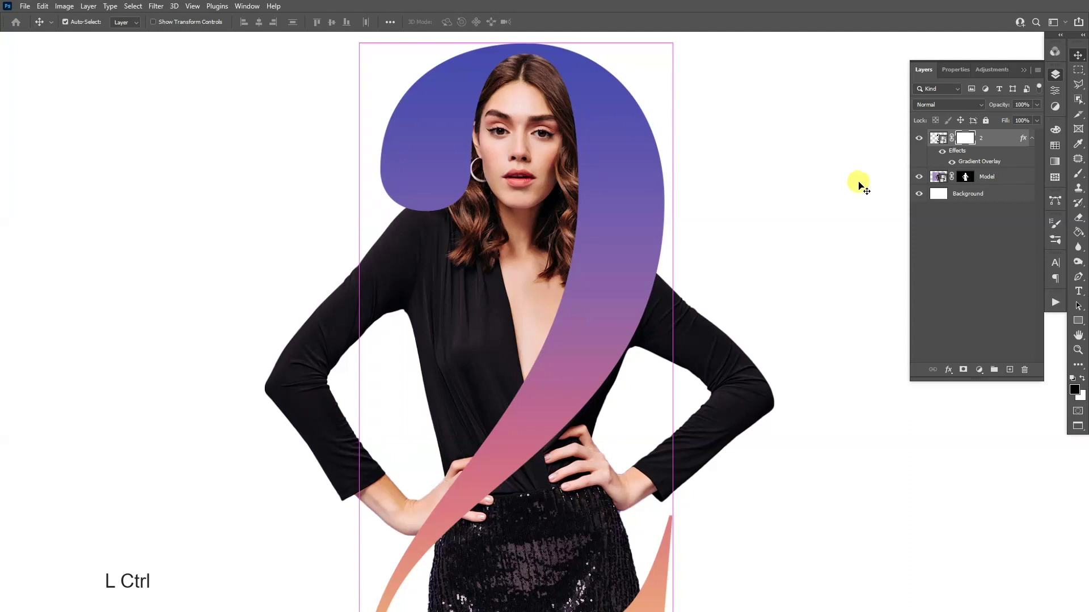
left_click(966, 177, "ctrl")
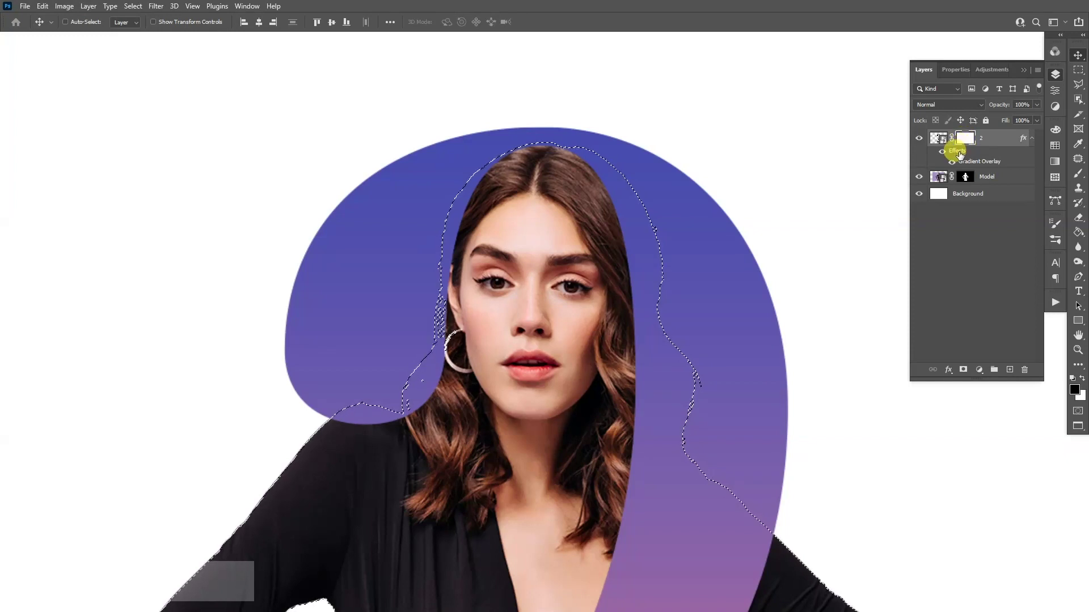
left_click(1078, 175)
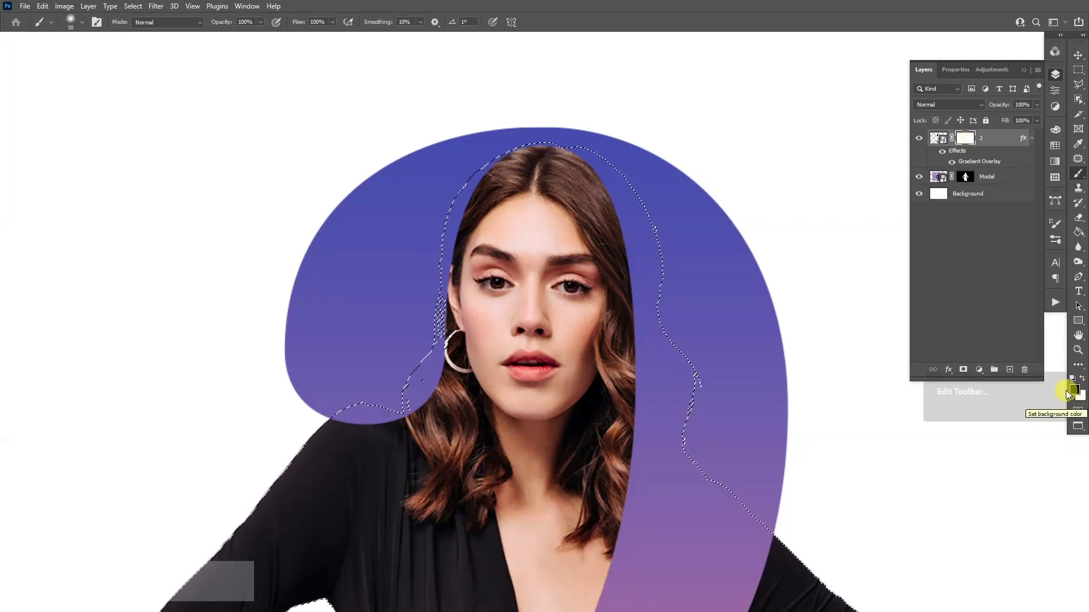
scroll(511, 178, "up", 2)
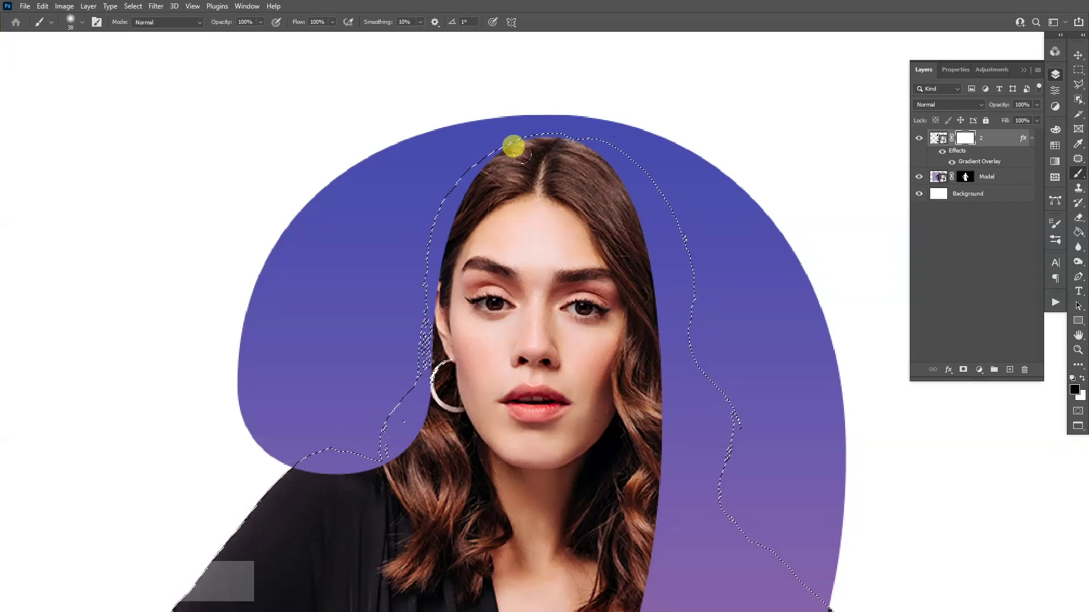
mouse_move(499, 133)
left_mouse_down()
mouse_move(450, 163)
mouse_move(423, 210)
mouse_move(369, 428)
mouse_move(393, 444)
left_mouse_up()
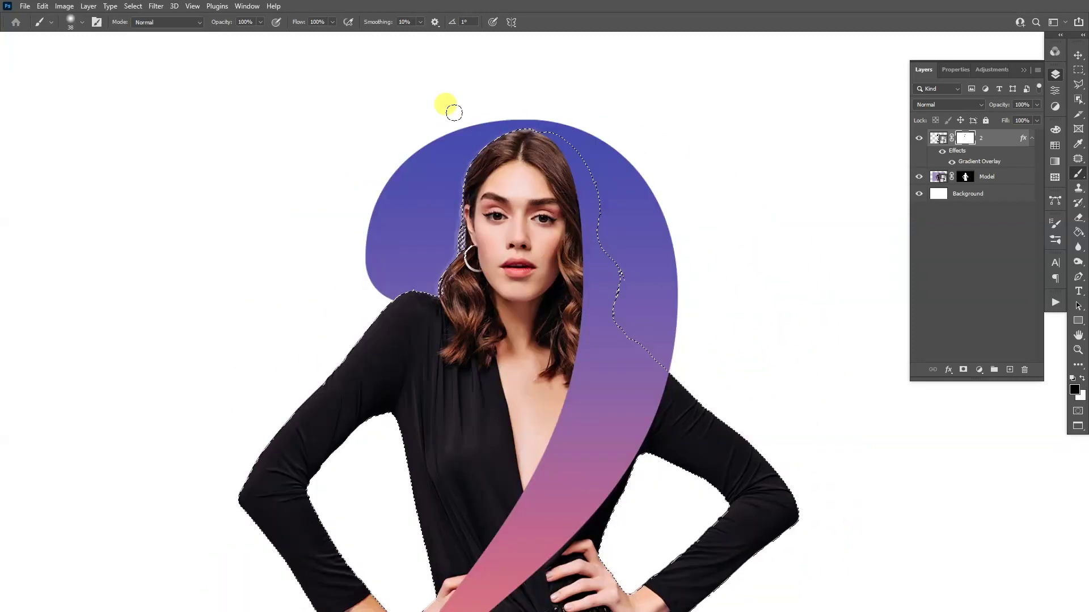
Brush black on the 2 layer's mask within the selection to bring the sequin skirt in front of the 2's base, and deselect
key("space")
left_click_drag(540, 342, 533, 152)
left_click_drag(519, 246, 512, 166)
scroll(478, 315, "up", 3)
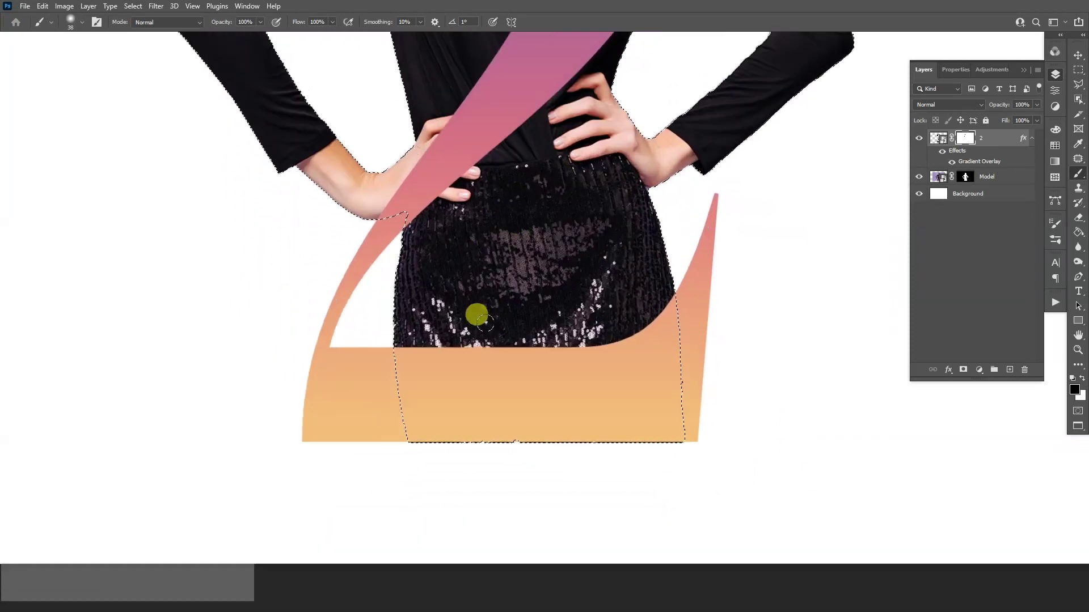
left_click_drag(468, 329, 503, 340)
left_click_drag(407, 358, 419, 440)
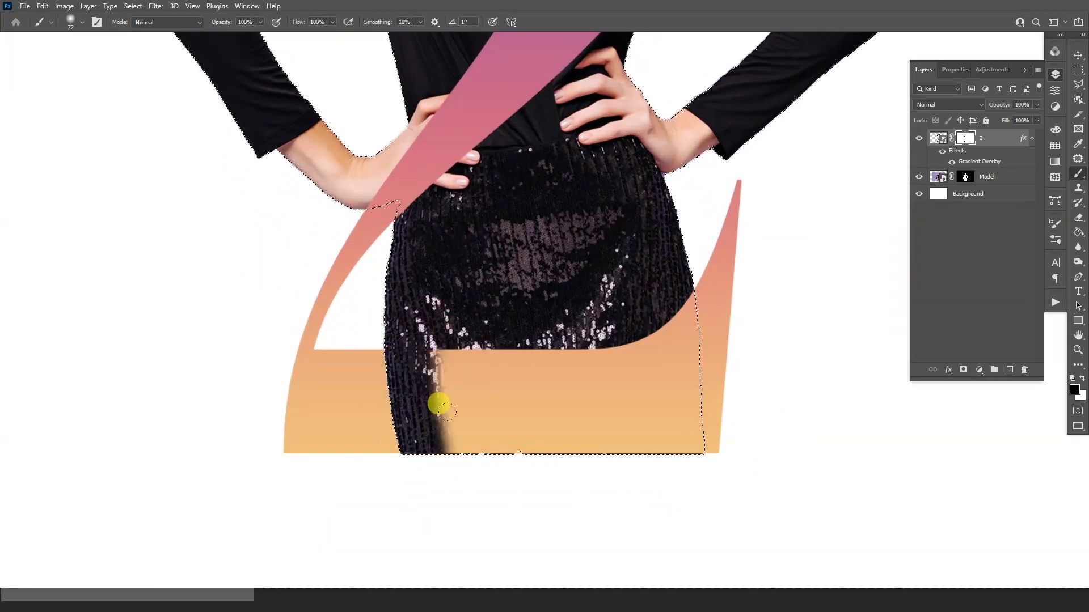
right_click(479, 332)
mouse_move(403, 323)
left_mouse_down()
mouse_move(454, 423)
mouse_move(673, 270)
mouse_move(588, 361)
mouse_move(477, 371)
mouse_move(676, 384)
left_mouse_up()
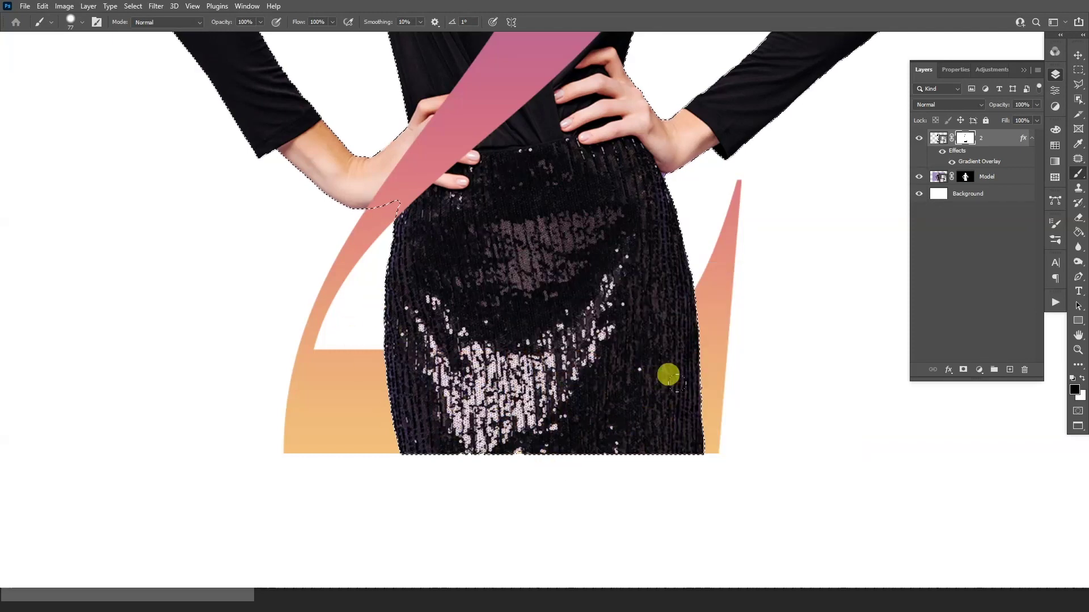
scroll(689, 387, "down", 4)
left_click_drag(709, 248, 690, 392)
scroll(595, 250, "up", 3)
key("ctrl+d")
Add a new layer named Black directly above the Background layer
scroll(609, 266, "down", 4)
left_click_drag(605, 379, 606, 312)
scroll(520, 130, "up", 5)
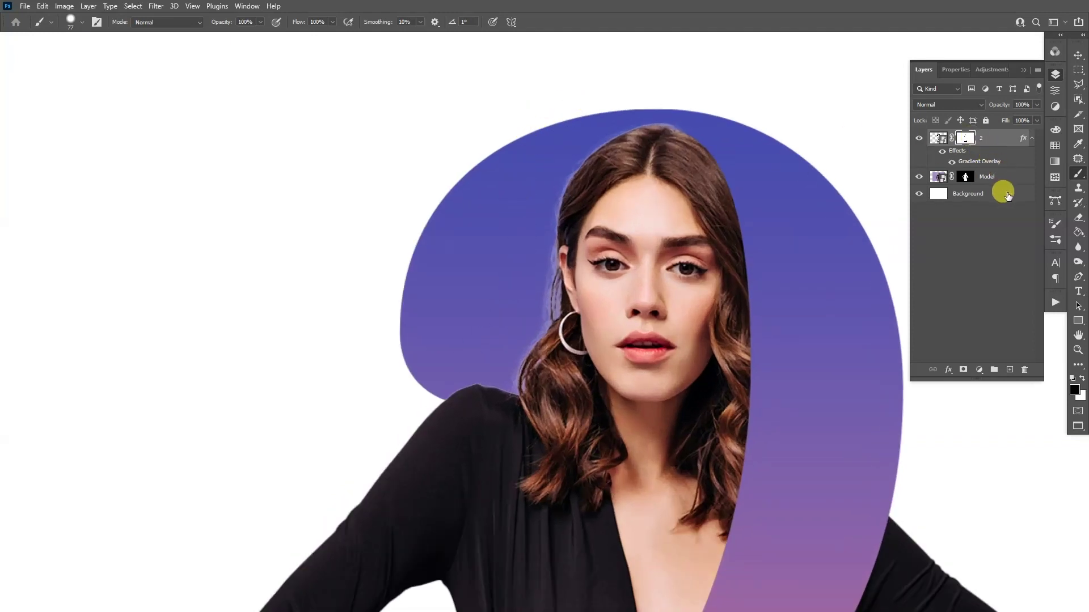
left_click(977, 195)
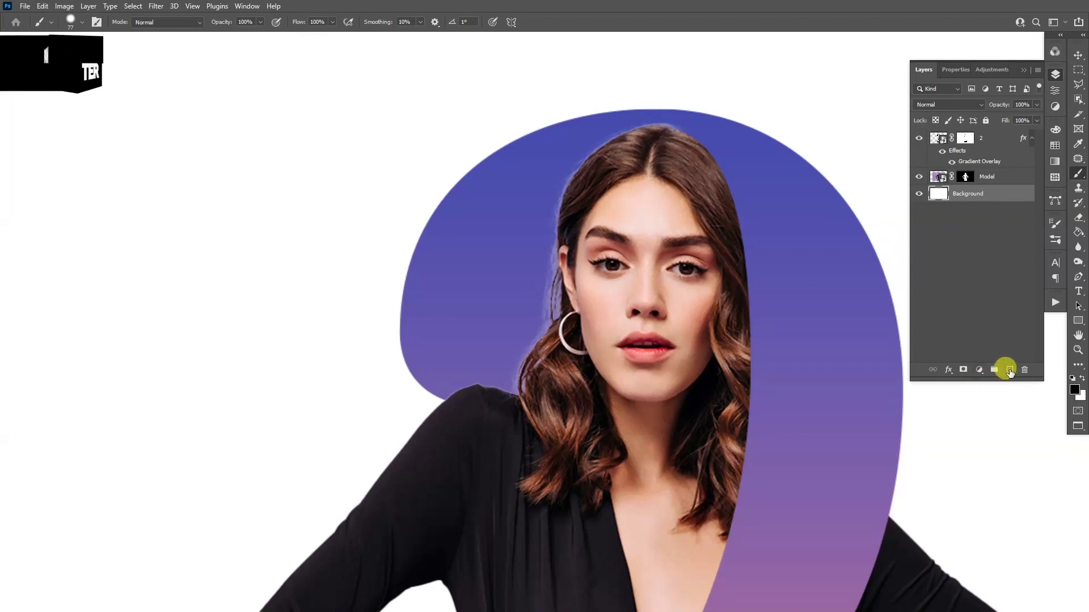
left_click(1009, 370)
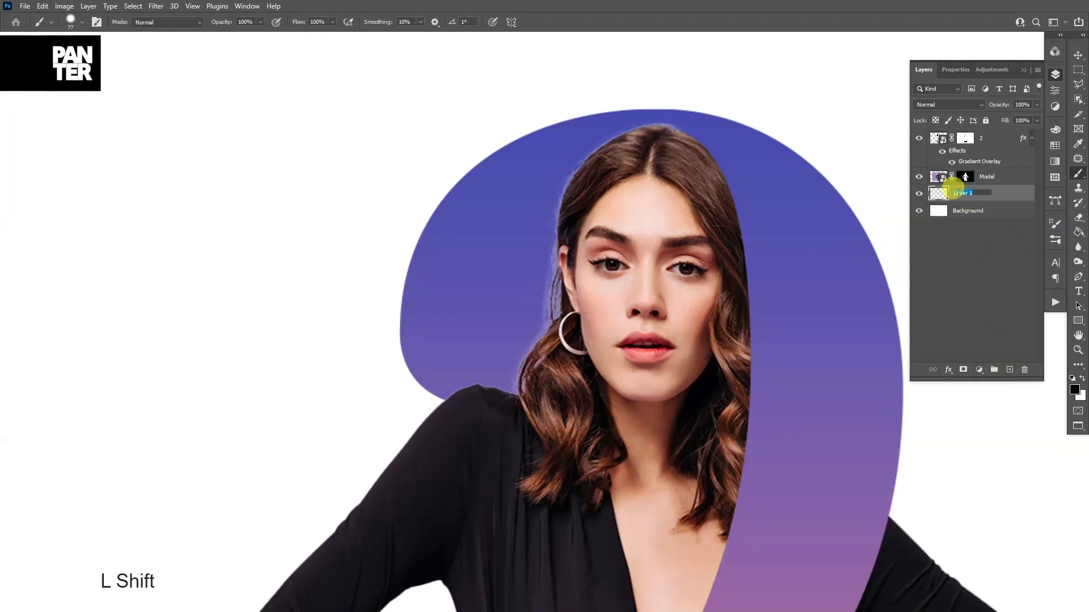
Brush black on the Black layer behind the left edge of the hair and the shoulder with a smaller brush
scroll(622, 107, "up", 2)
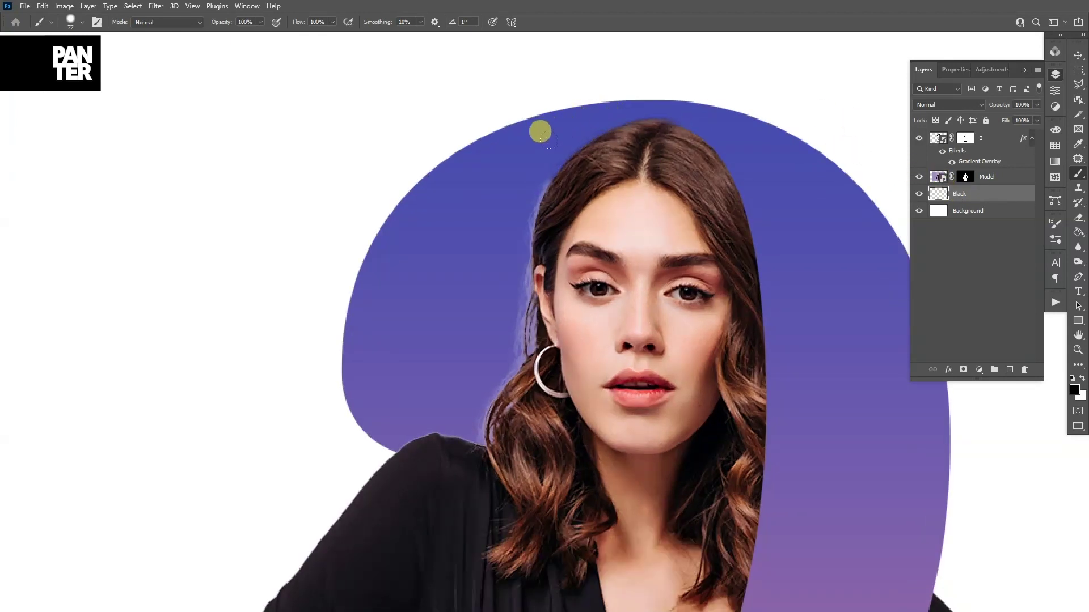
right_click(484, 279)
left_click_drag(573, 282, 568, 282)
left_click(452, 333)
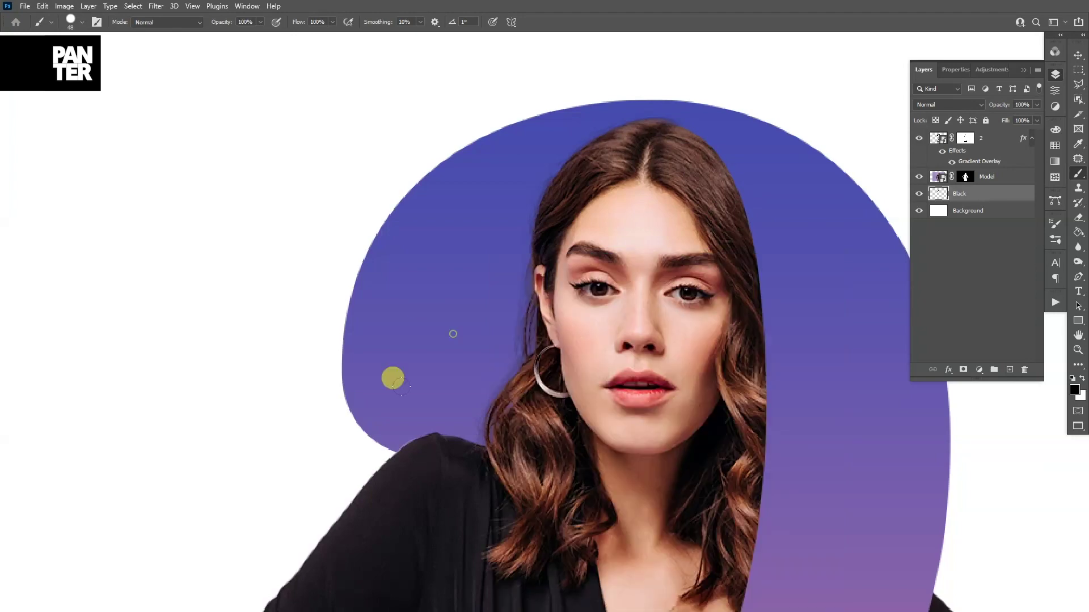
scroll(425, 417, "up", 3)
Examine the whole composition and the model's hair edges against the 2
scroll(604, 360, "down", 3)
scroll(696, 253, "down", 3)
key("space")
left_click_drag(774, 317, 644, 299)
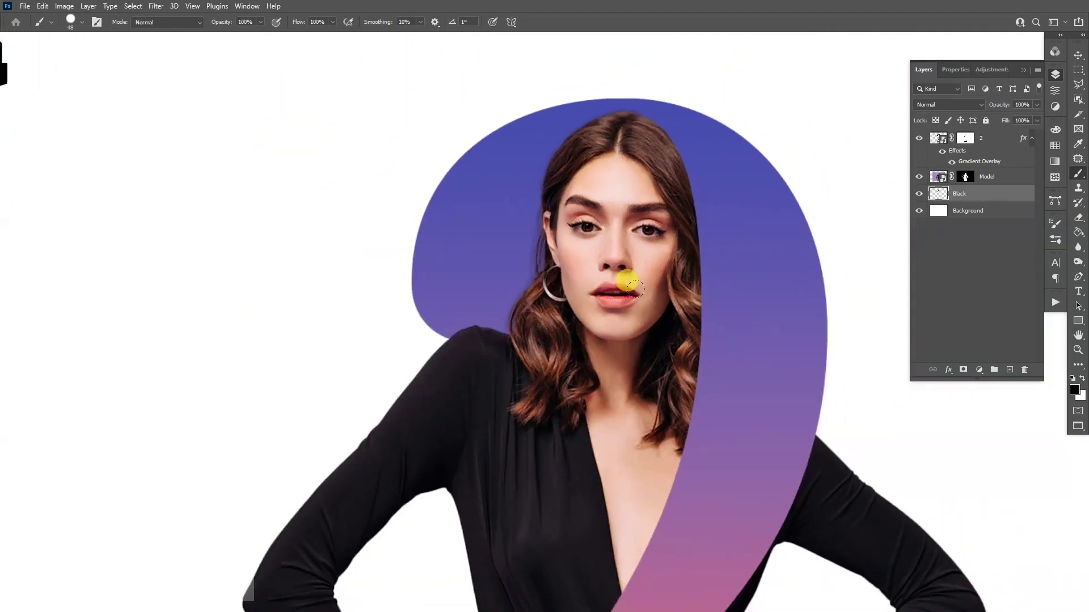
scroll(628, 282, "down", 1)
scroll(631, 242, "down", 2)
key("space")
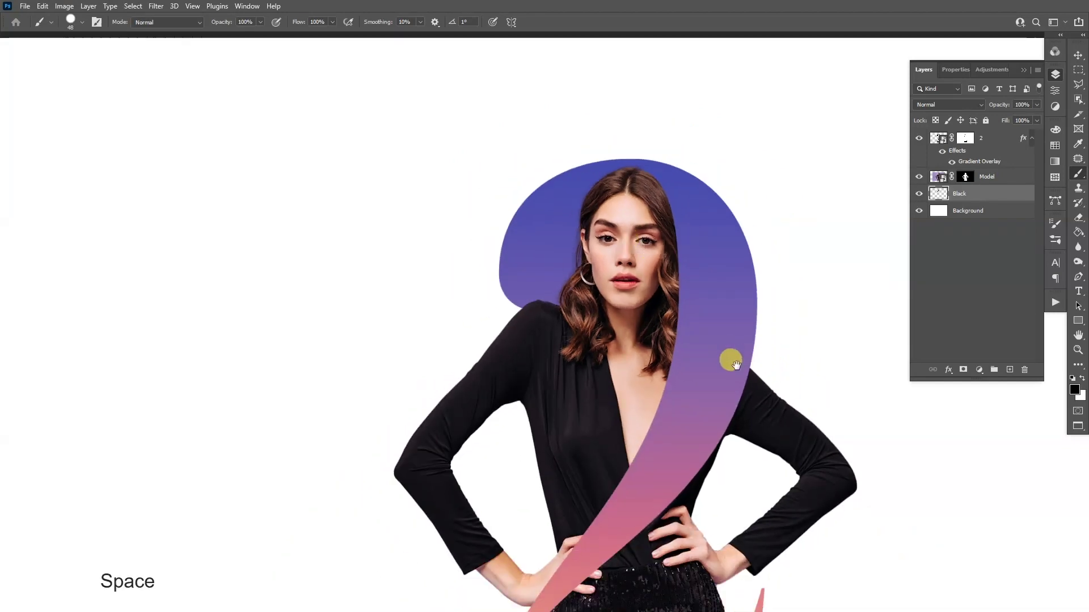
left_click_drag(731, 363, 700, 318)
scroll(691, 306, "down", 1)
scroll(708, 326, "down", 1)
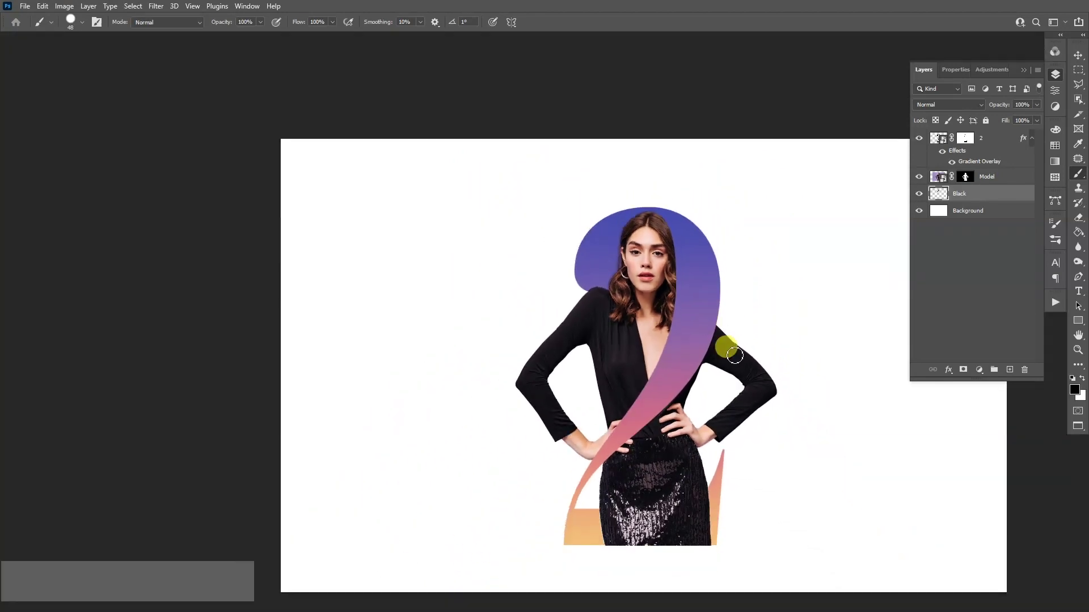
scroll(729, 350, "up", 2)
scroll(657, 263, "up", 1)
scroll(702, 297, "up", 1)
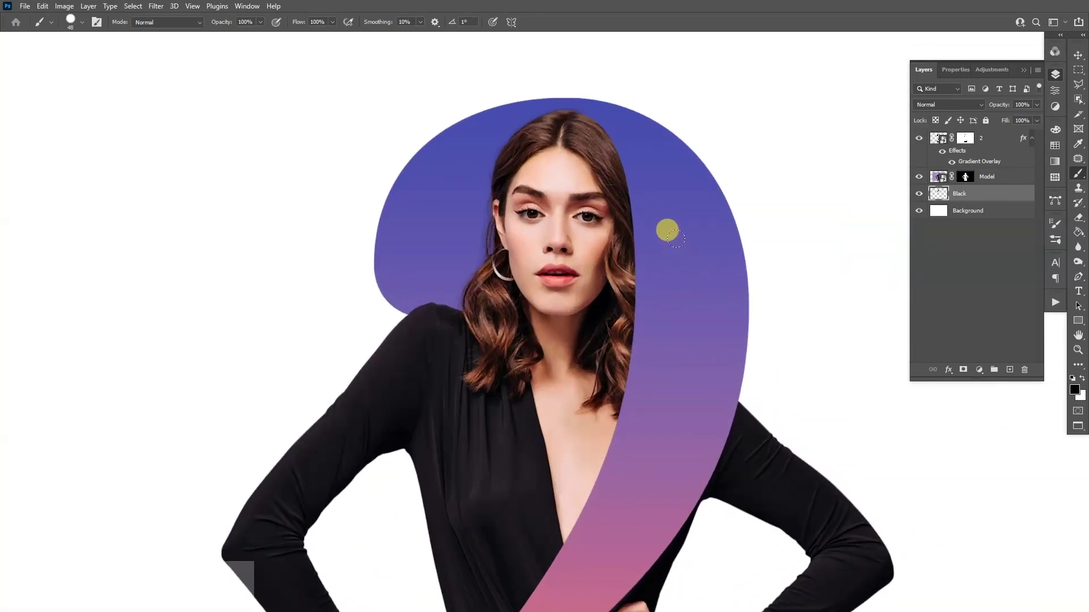
scroll(666, 229, "up", 1)
scroll(665, 224, "up", 1)
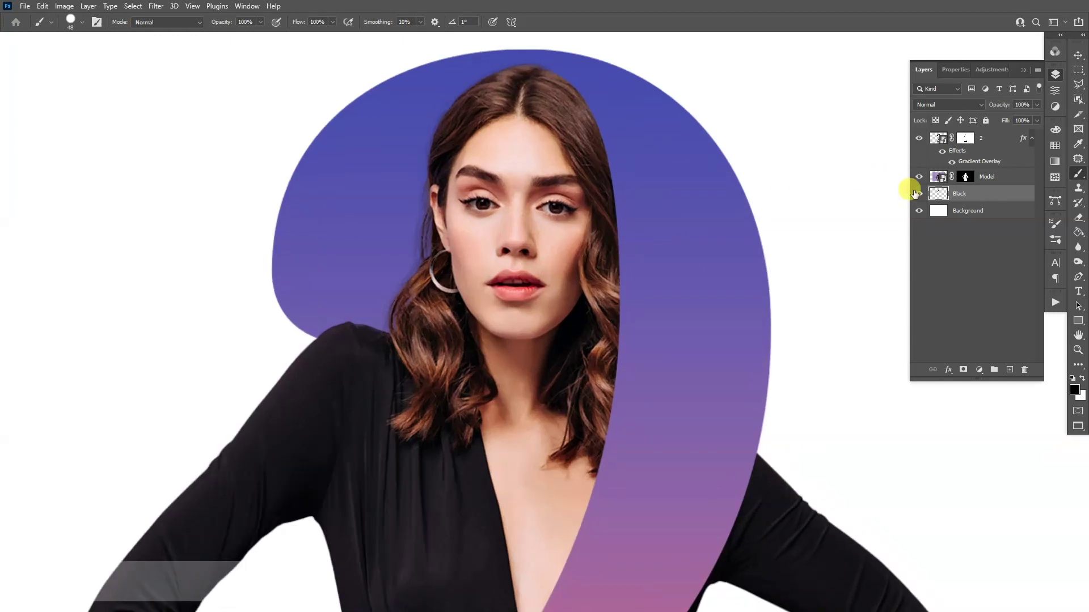
Hide the 2 layer to expose the right side of the model's hair
left_click(919, 139)
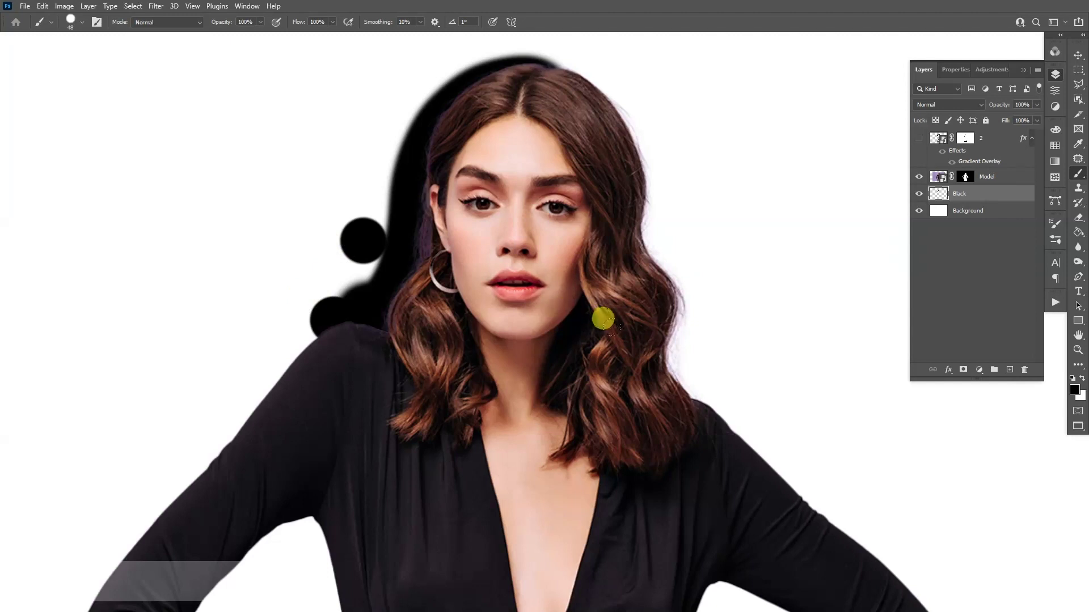
scroll(669, 311, "up", 2)
left_click_drag(734, 306, 678, 306)
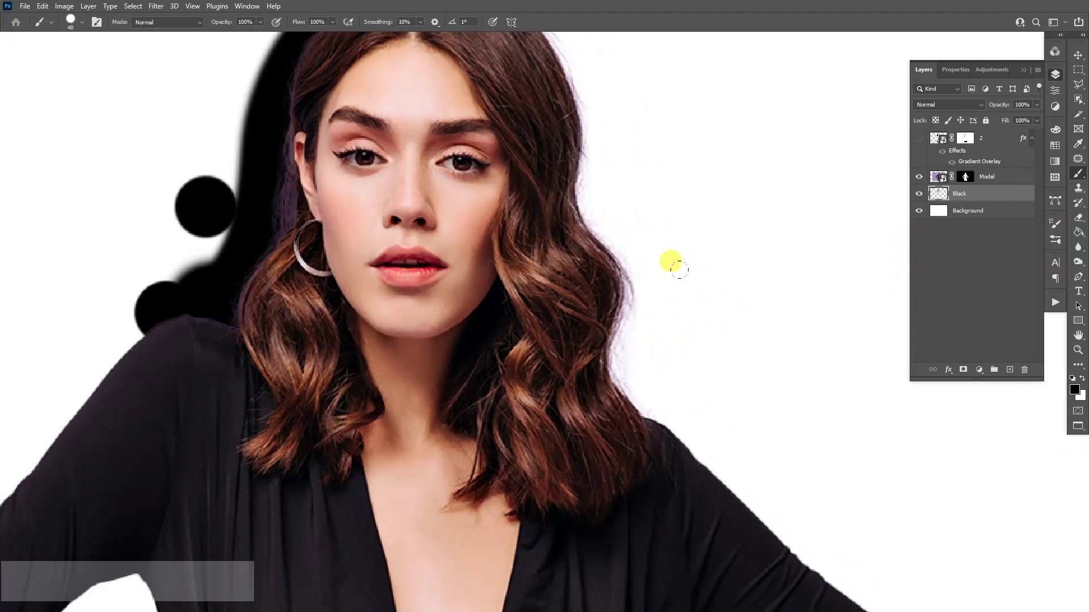
Select the right half of the hair on the Model layer with the Quick Selection tool, from the ends up to the parting
left_click(1082, 103)
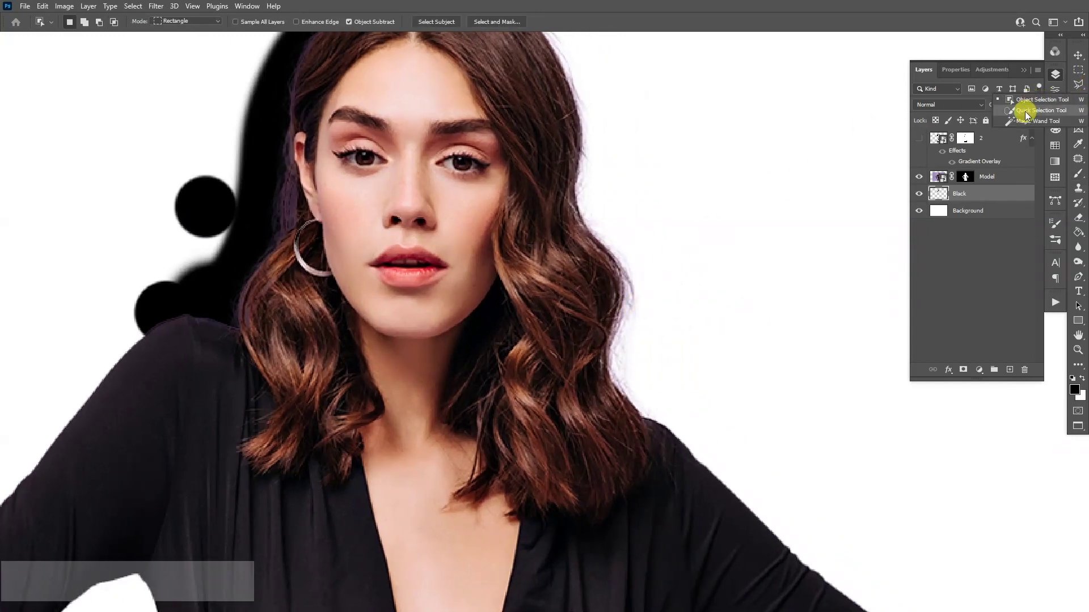
left_click(1038, 111)
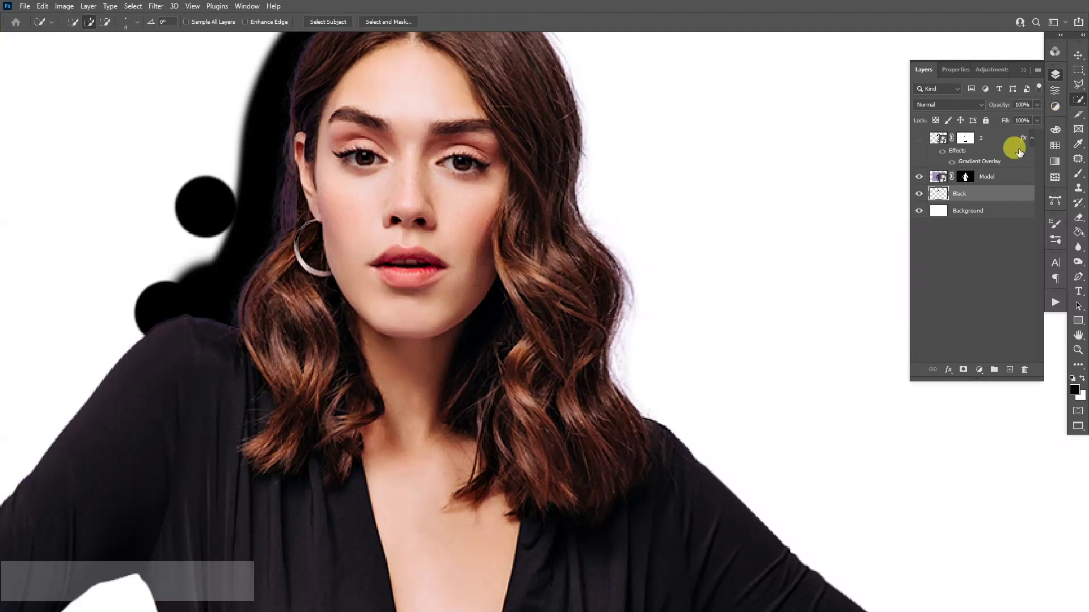
left_click(939, 178)
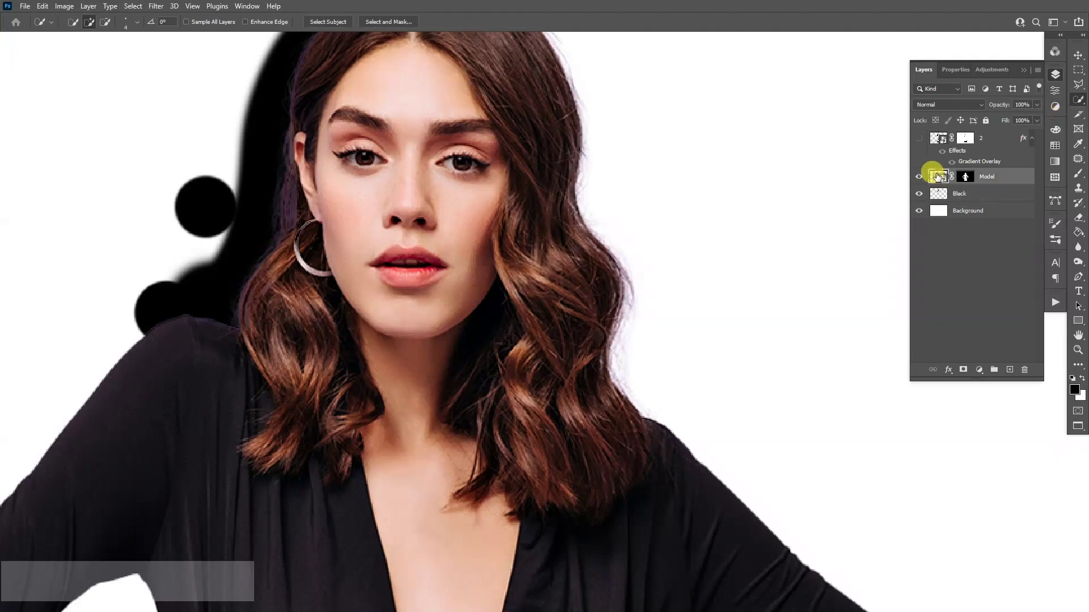
scroll(556, 322, "up", 3)
left_click_drag(568, 268, 580, 250)
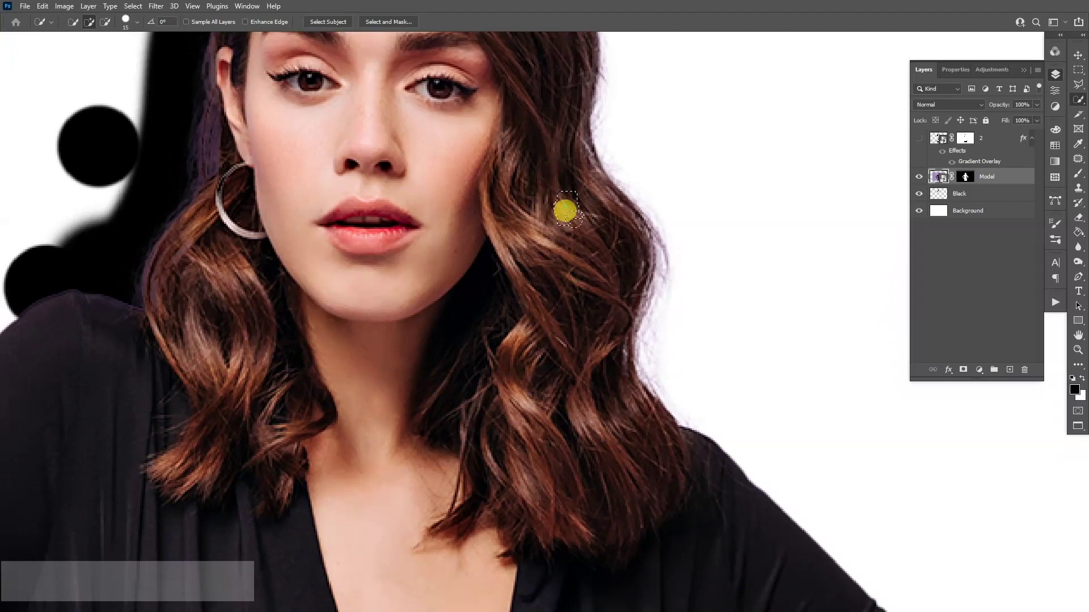
mouse_move(623, 491)
left_mouse_down()
mouse_move(562, 495)
mouse_move(498, 503)
left_mouse_up()
key("space")
left_click_drag(593, 142, 600, 287)
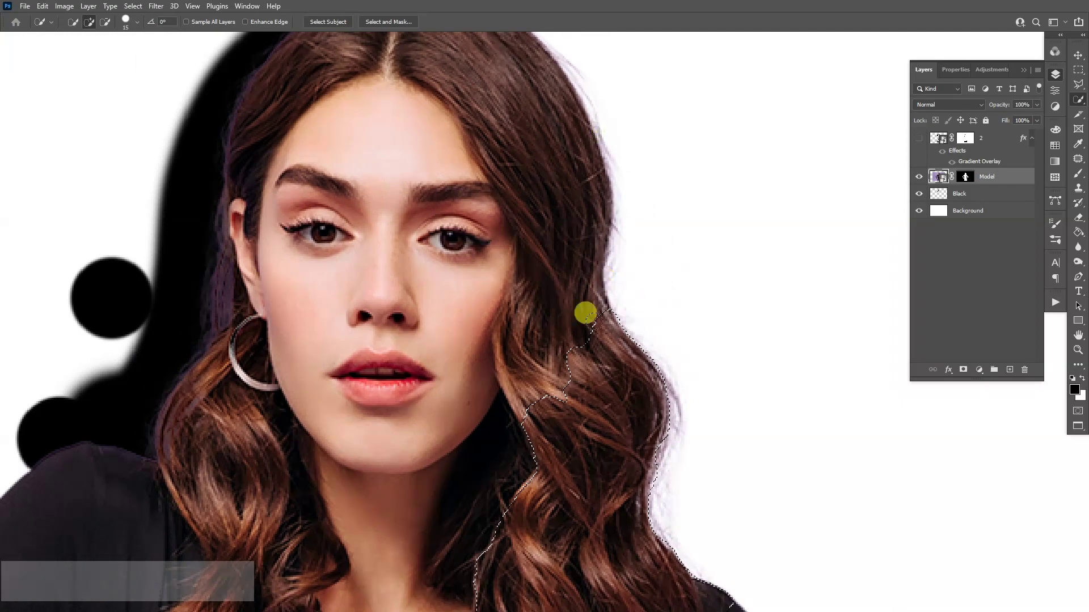
left_click_drag(567, 234, 587, 296)
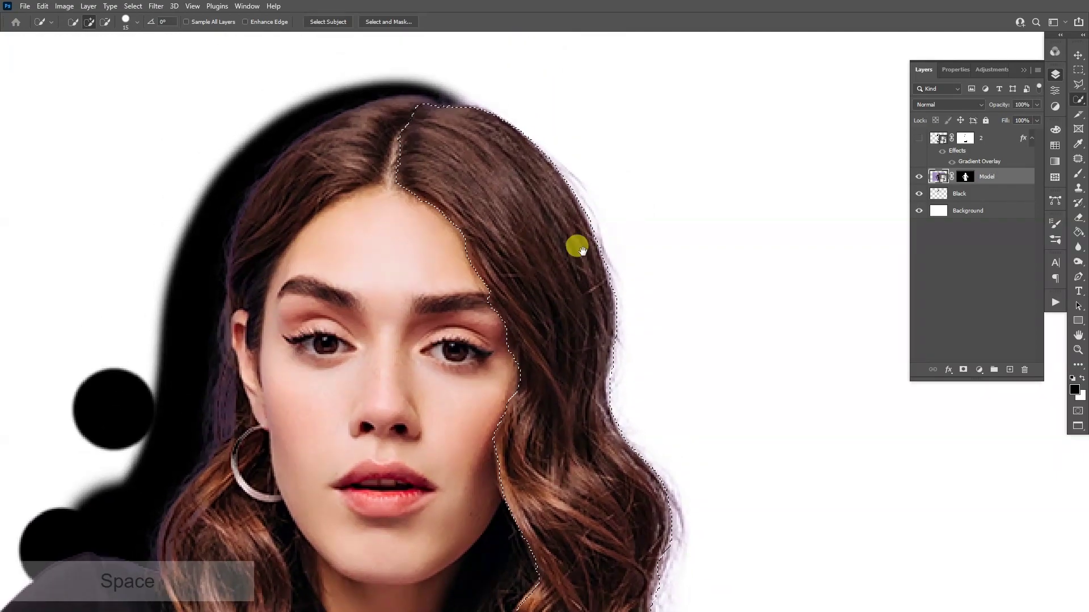
left_click_drag(661, 547, 623, 422)
Subtract the black shoulder area from the hair selection
scroll(641, 448, "up", 1)
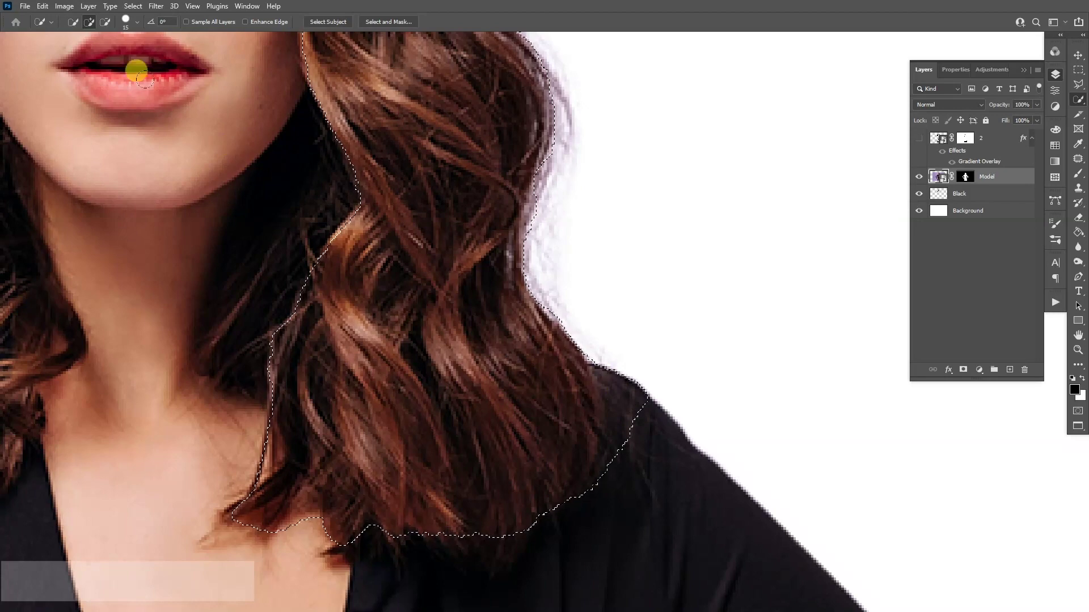
left_click(105, 22)
mouse_move(635, 394)
left_mouse_down()
mouse_move(622, 406)
mouse_move(618, 365)
mouse_move(606, 444)
mouse_move(627, 478)
mouse_move(680, 492)
left_mouse_up()
scroll(631, 479, "down", 3)
key("space")
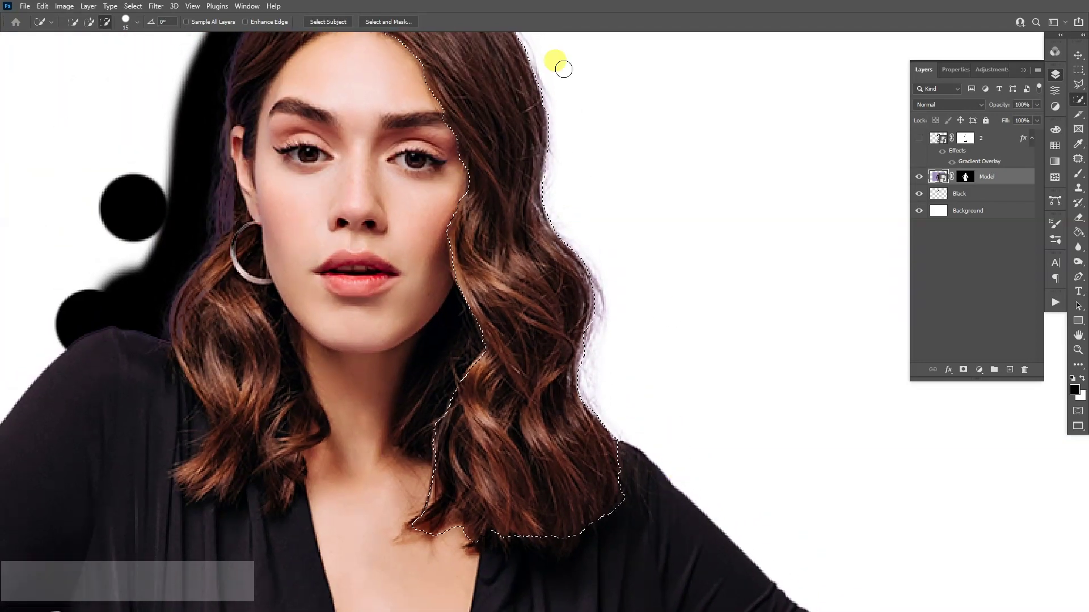
Refine the outer edge and lower strands of the hair selection in Select and Mask with the Refine Edge brush, and accept it
left_click(386, 22)
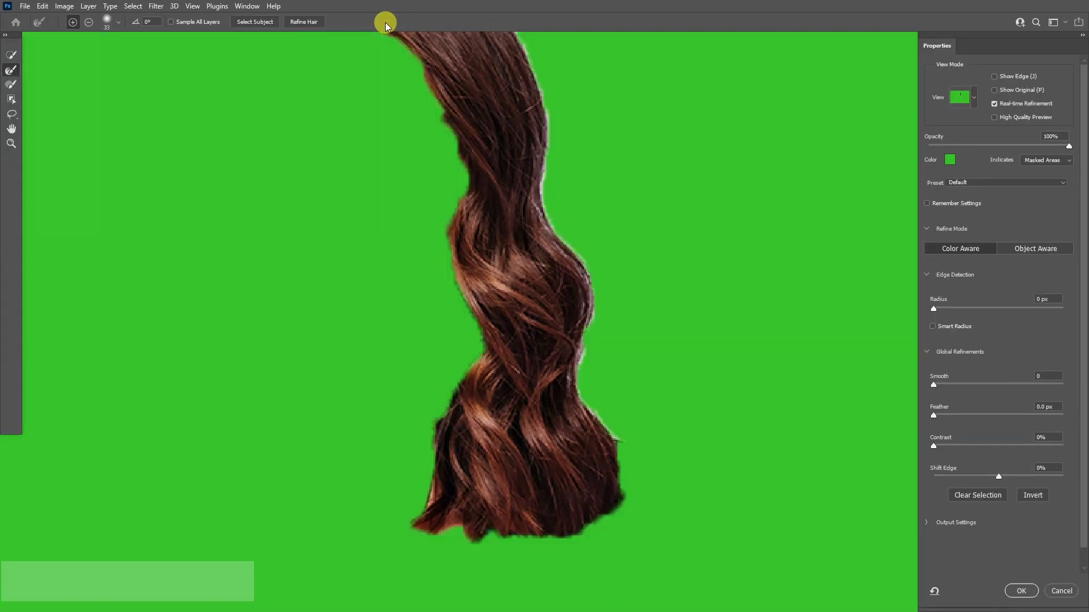
scroll(633, 285, "down", 1)
key("space")
left_click_drag(619, 211, 632, 290)
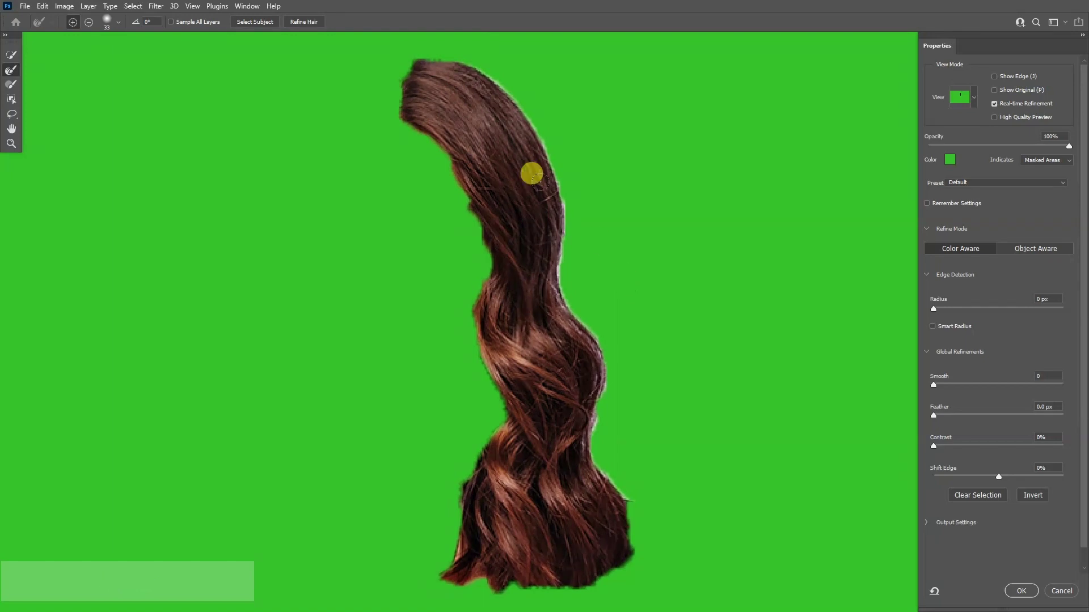
left_click_drag(637, 532, 532, 131)
key("space")
mouse_move(618, 564)
left_mouse_down()
mouse_move(601, 403)
mouse_move(538, 353)
mouse_move(430, 406)
mouse_move(448, 425)
left_mouse_up()
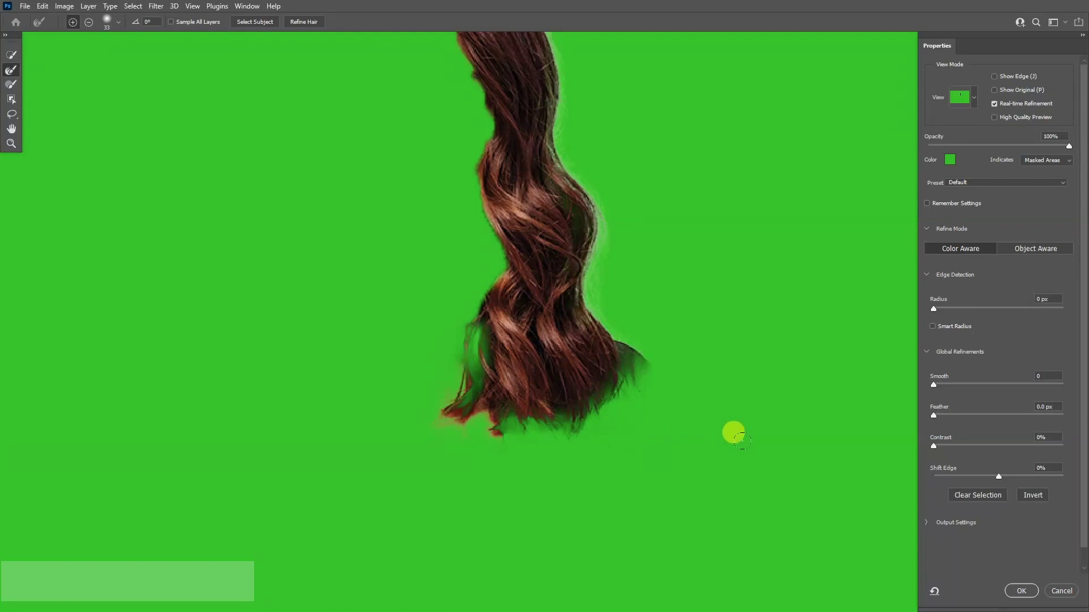
left_click(1021, 591)
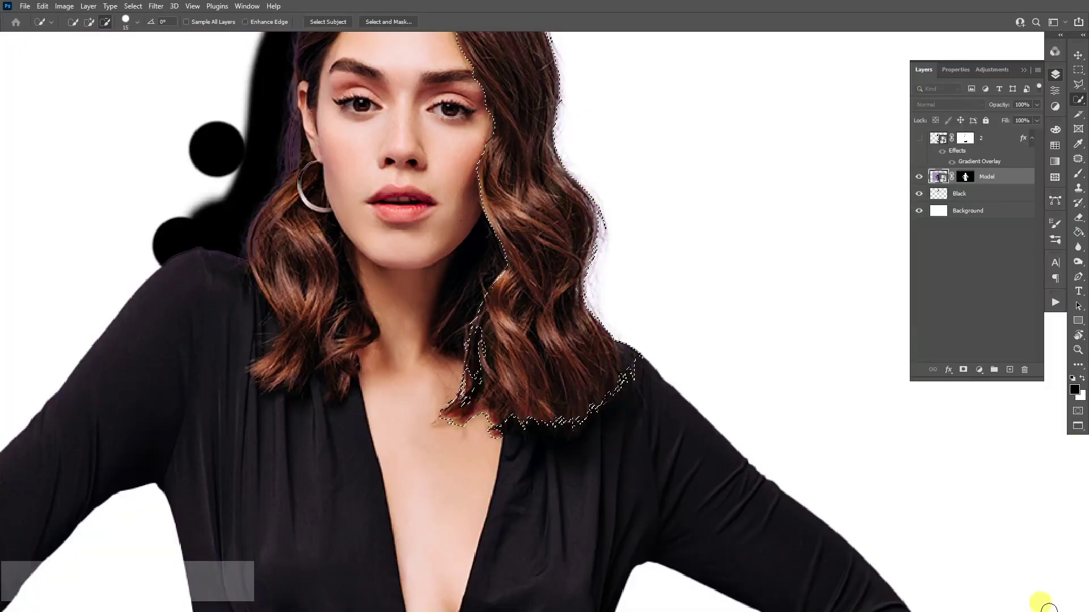
Show the 2 layer again and target its layer mask, keeping the hair selection active
scroll(591, 311, "up", 2)
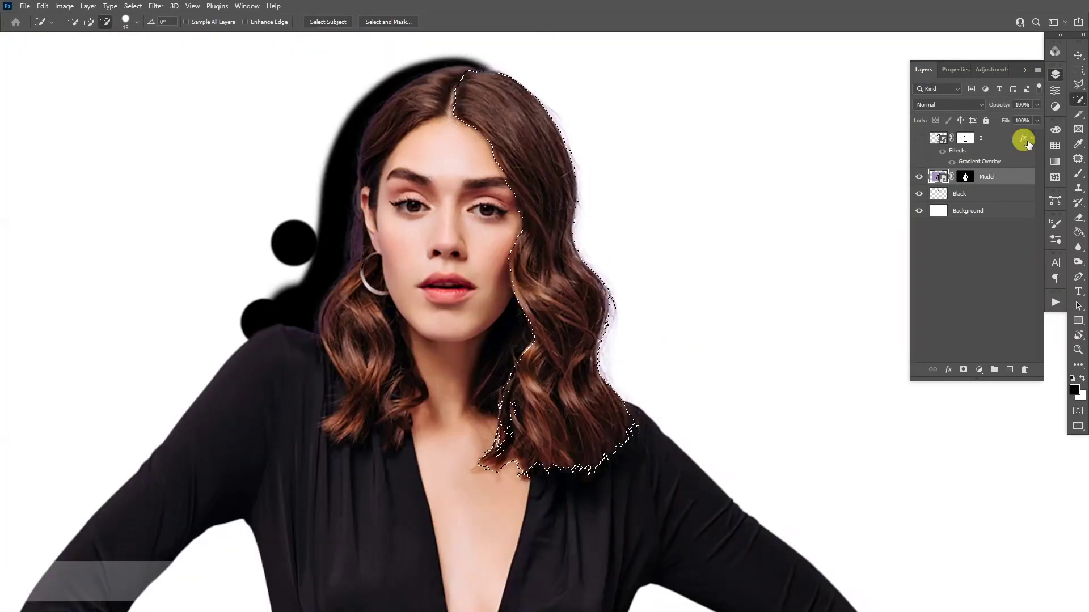
left_click(918, 138)
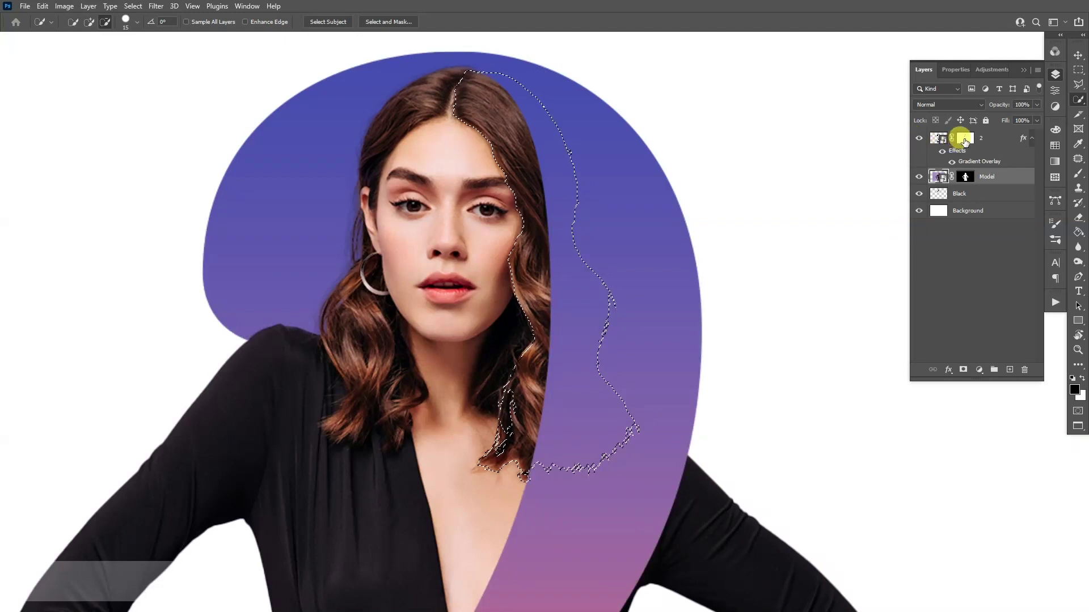
left_click(964, 139)
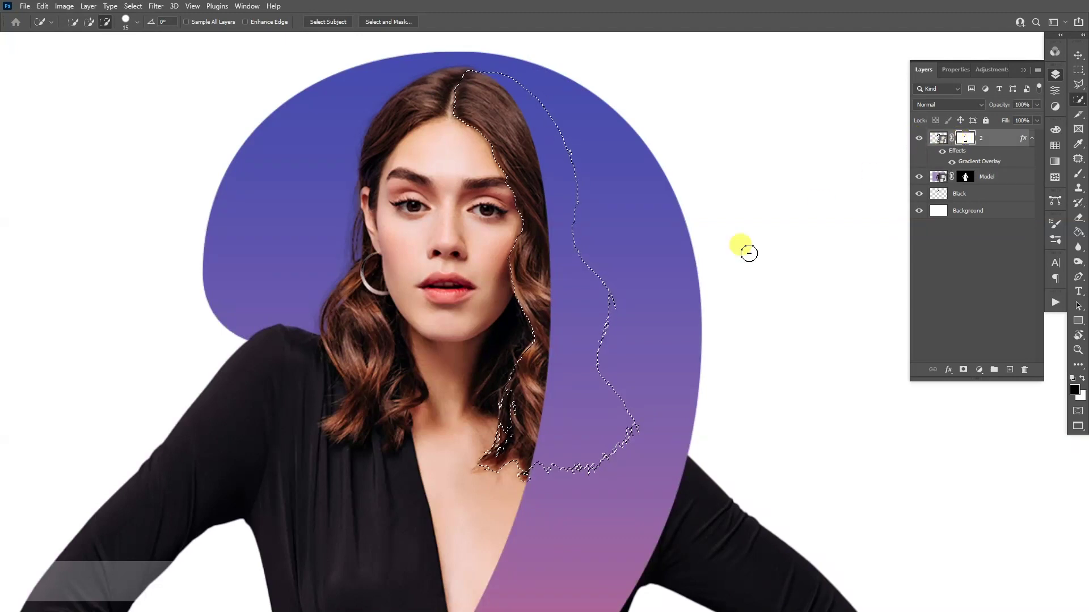
Paint black with the Brush on the 2 mask inside the hair selection to bring the hair in front, and deselect
key("b")
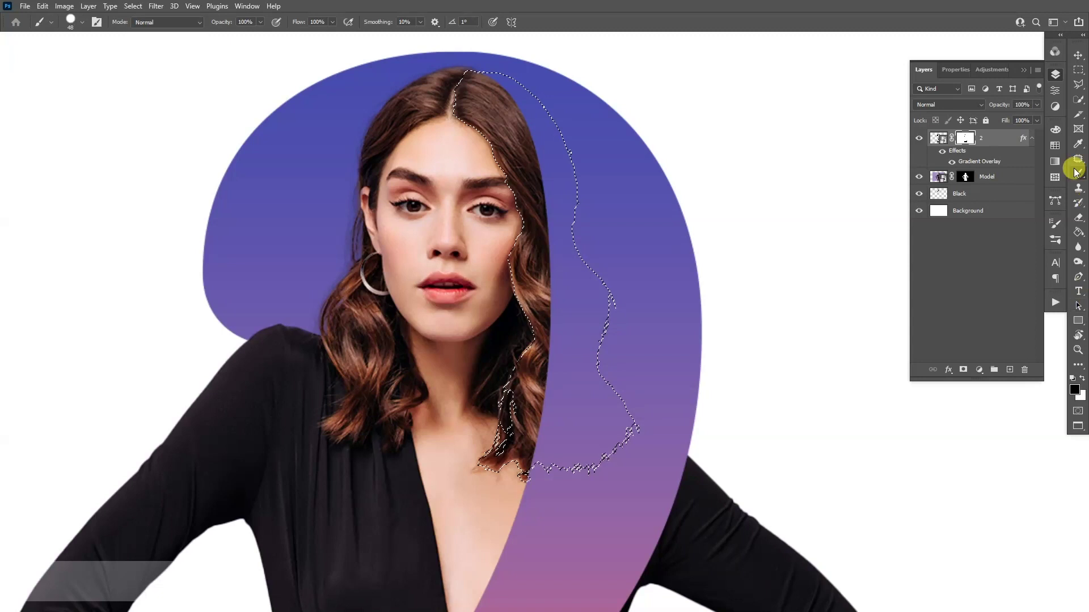
left_click(1071, 377)
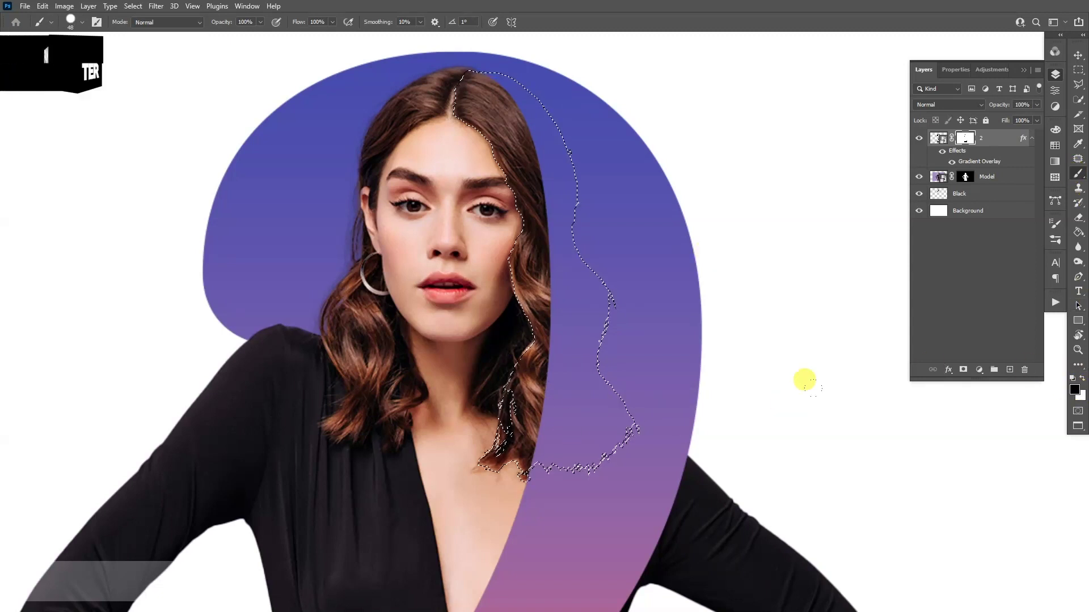
mouse_move(605, 392)
left_mouse_down()
mouse_move(541, 429)
mouse_move(514, 409)
mouse_move(534, 368)
mouse_move(650, 318)
mouse_move(482, 316)
mouse_move(527, 275)
mouse_move(485, 233)
mouse_move(517, 182)
mouse_move(518, 115)
mouse_move(485, 72)
mouse_move(443, 54)
mouse_move(494, 72)
mouse_move(543, 265)
left_mouse_up()
scroll(737, 329, "down", 1)
key("ctrl+d")
key("space")
left_click_drag(699, 389, 670, 372)
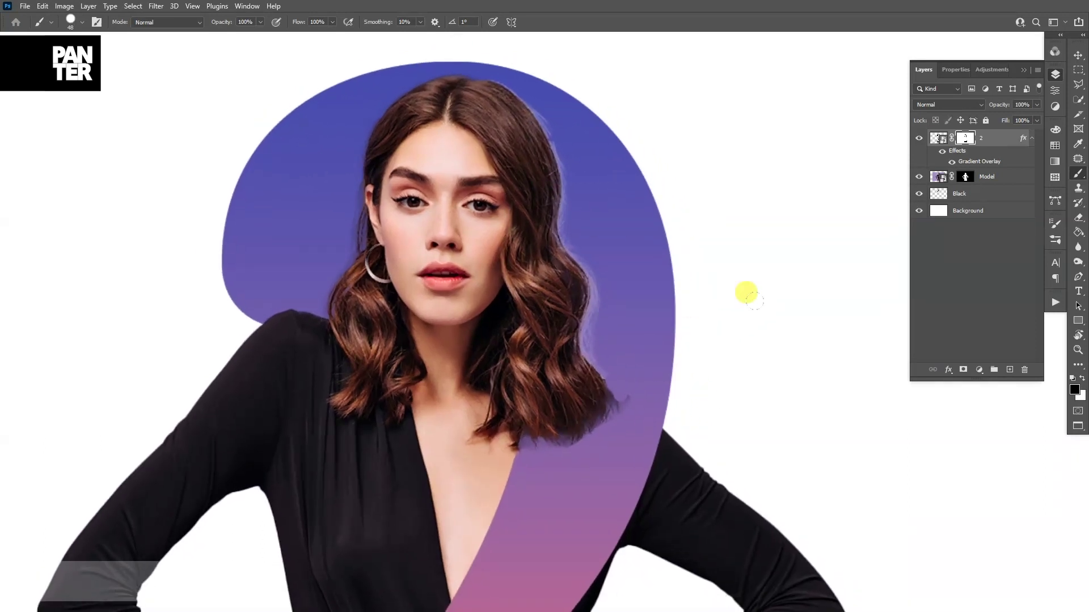
Rasterize the Model layer so that its pixels can be edited directly
left_click(977, 195)
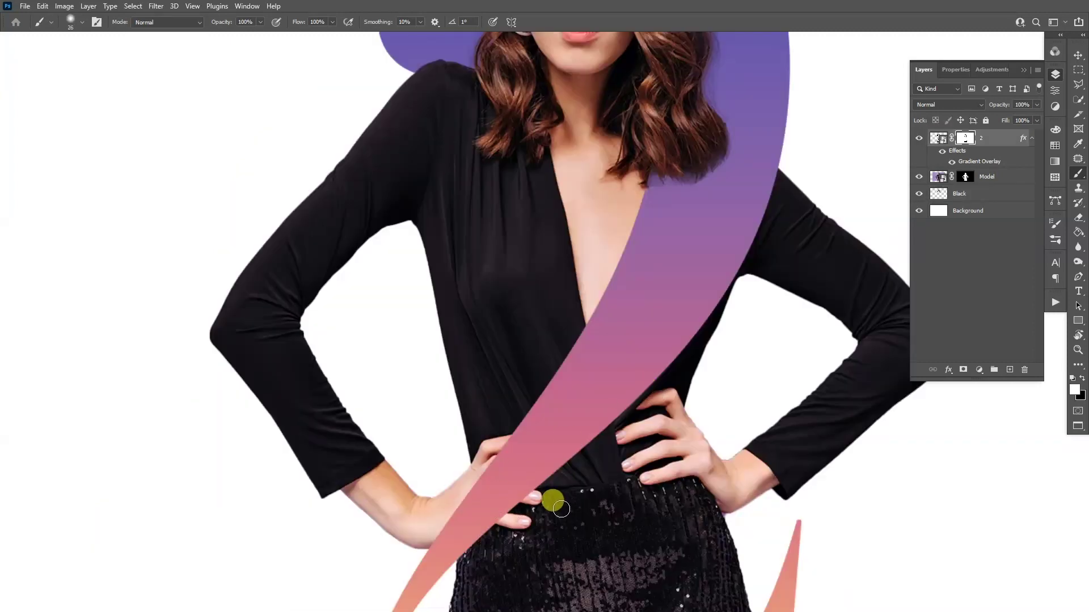
left_click(938, 178)
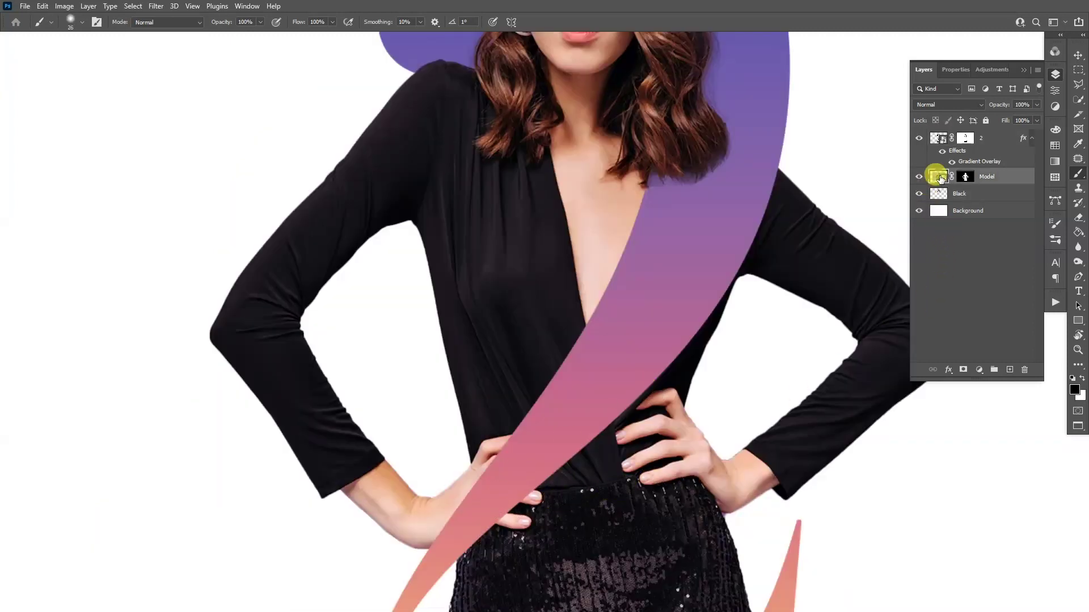
right_click(1005, 175)
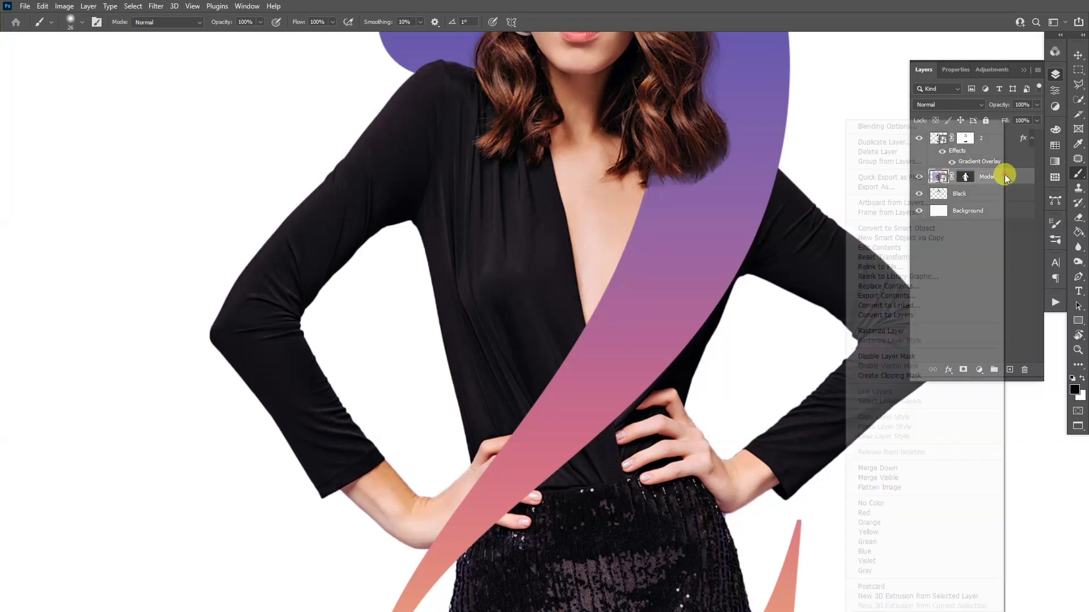
left_click(903, 332)
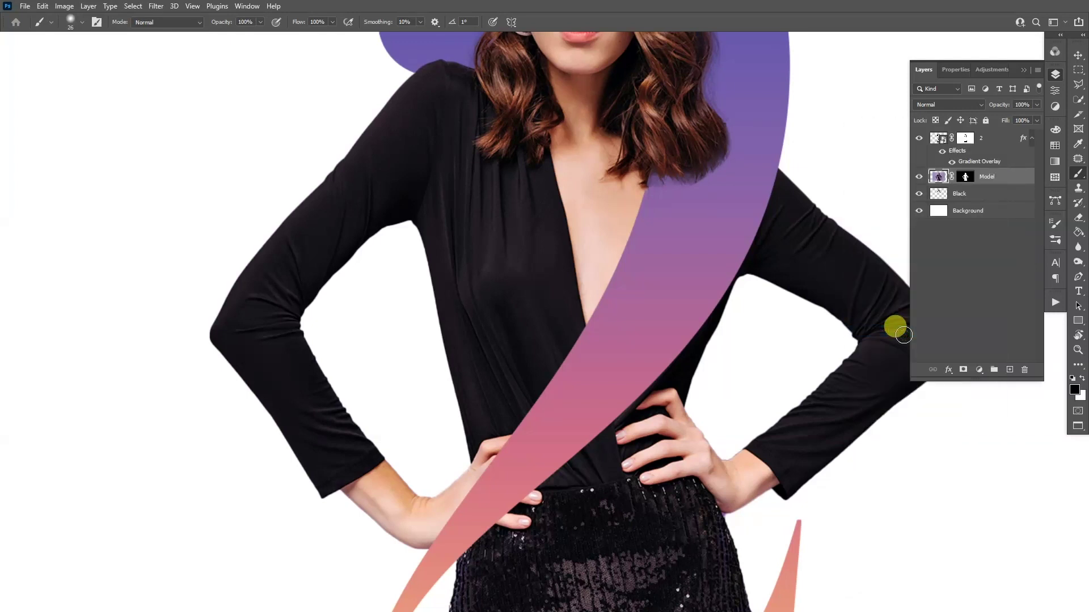
Darken the model's fingers and waist along the edge of the 2 using the Burn tool with the Midtones range
scroll(605, 521, "up", 3)
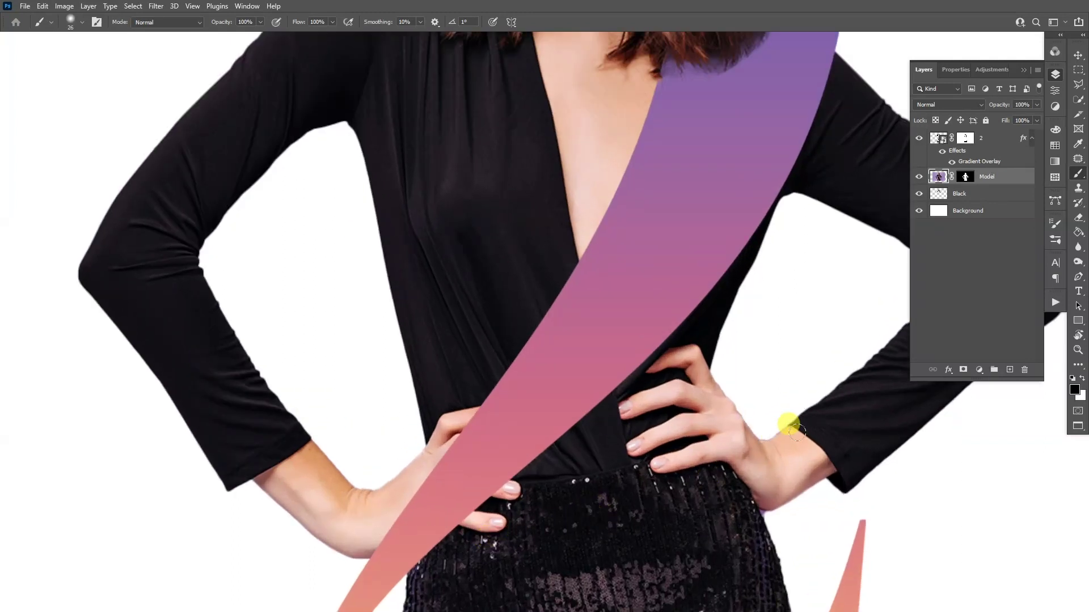
left_click(1079, 263)
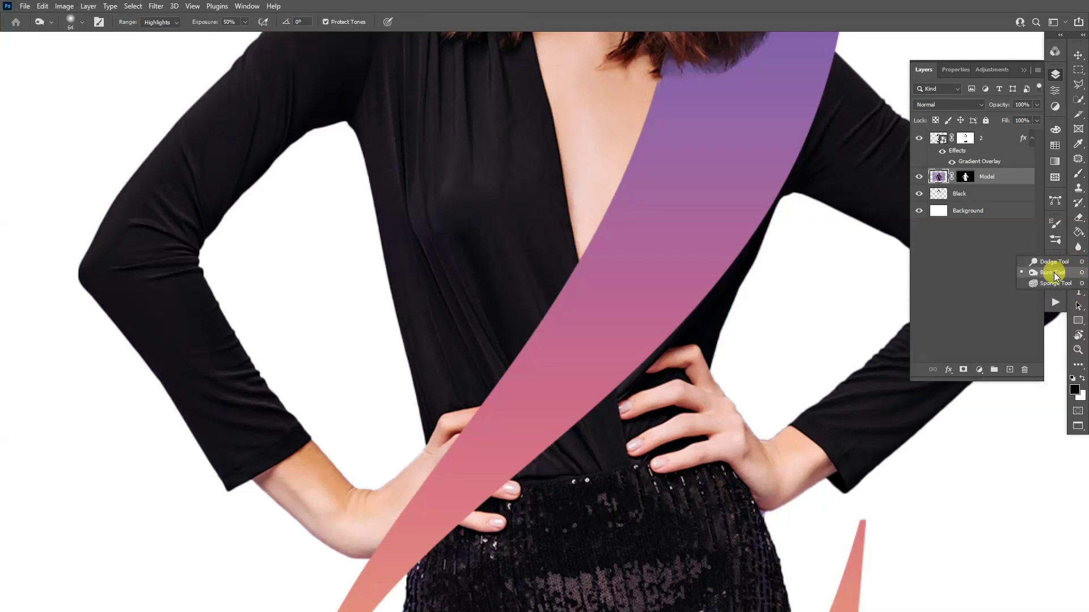
left_click(1051, 274)
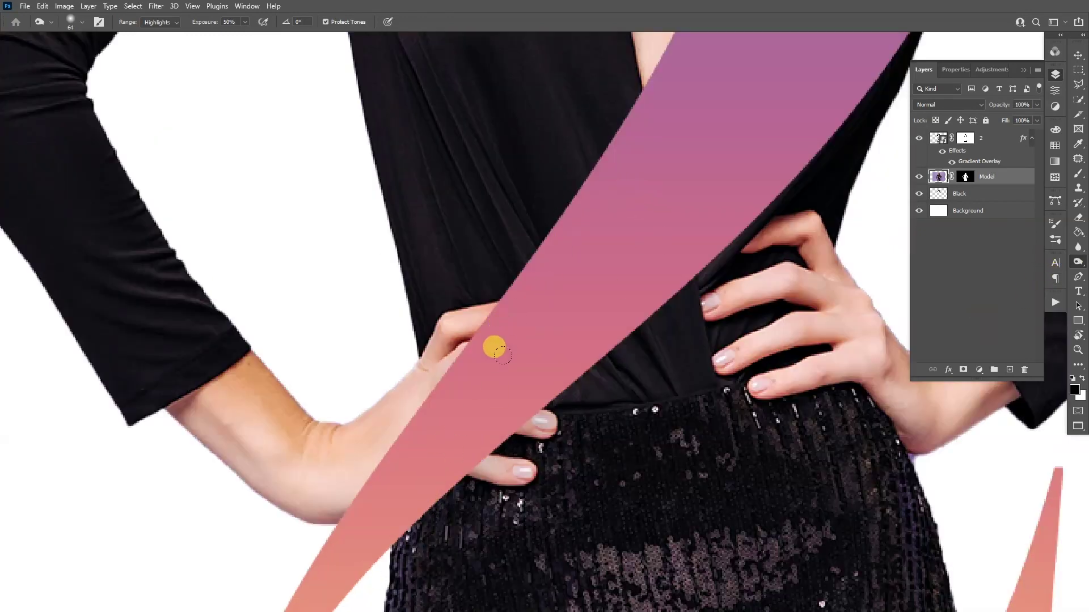
left_click(161, 22)
left_click(156, 39)
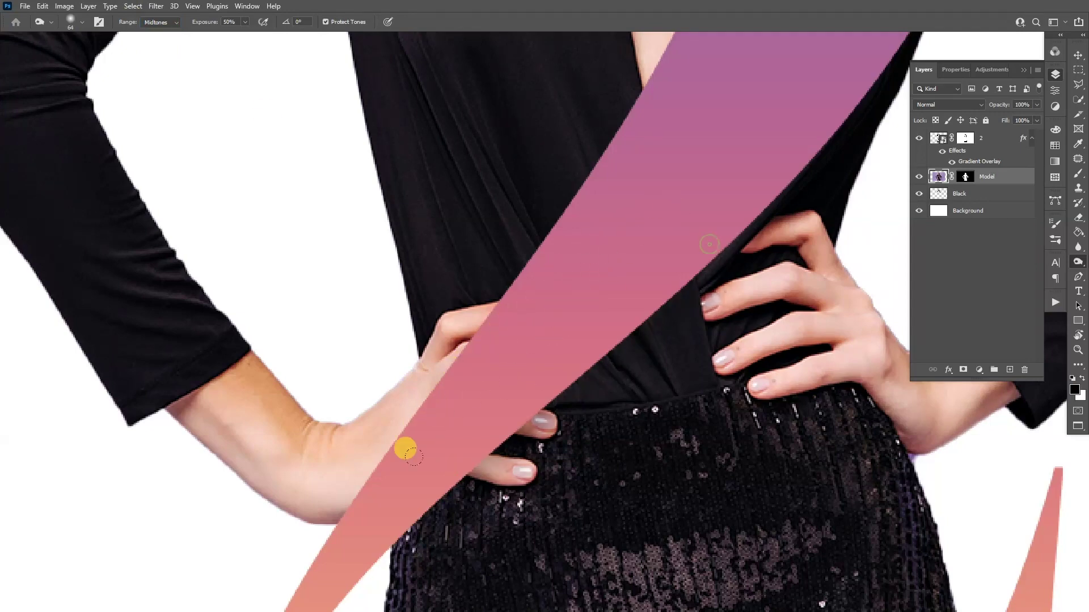
key("ctrl+minus")
key("ctrl+minus")
key("ctrl+minus")
key("ctrl+plus")
key("ctrl+plus")
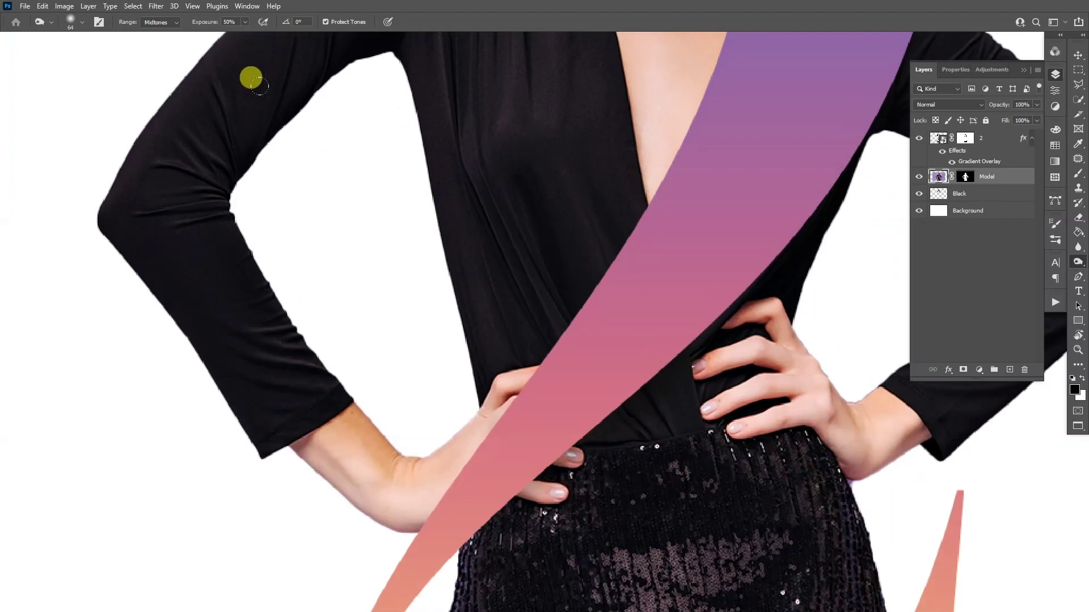
Set the Burn range to Shadows and deepen the shading on the dress, fingers and skirt beside the 2's diagonal stroke
left_click(173, 27)
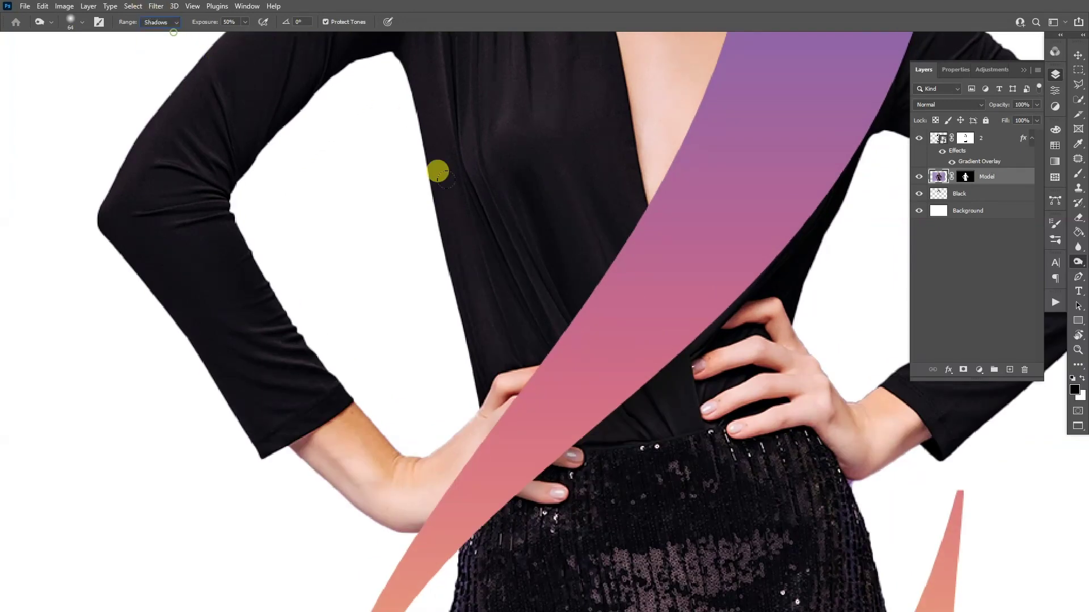
left_click_drag(583, 383, 653, 347)
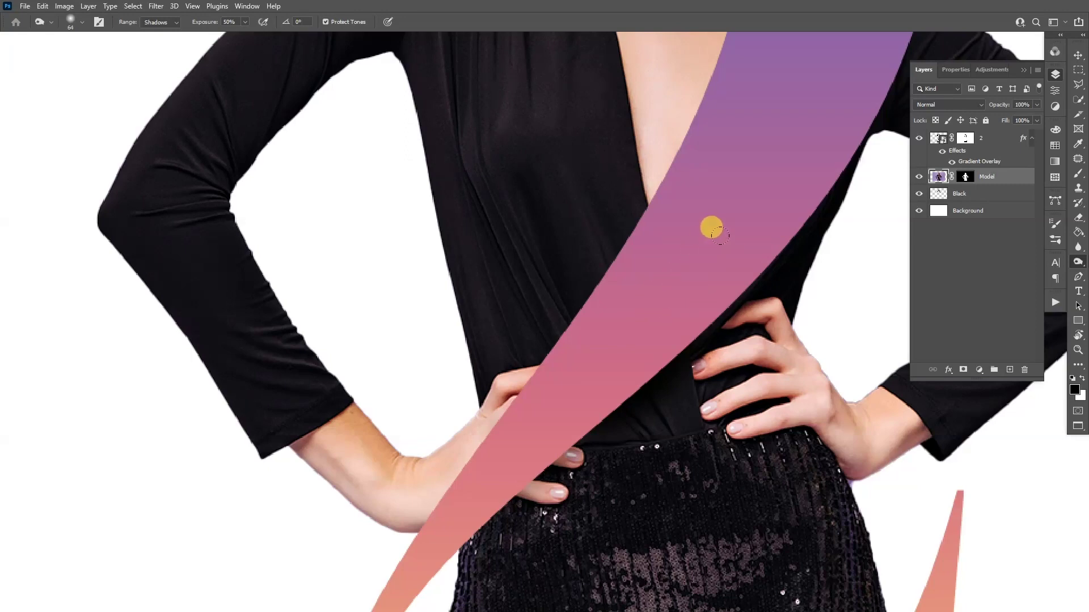
scroll(649, 404, "up", 3)
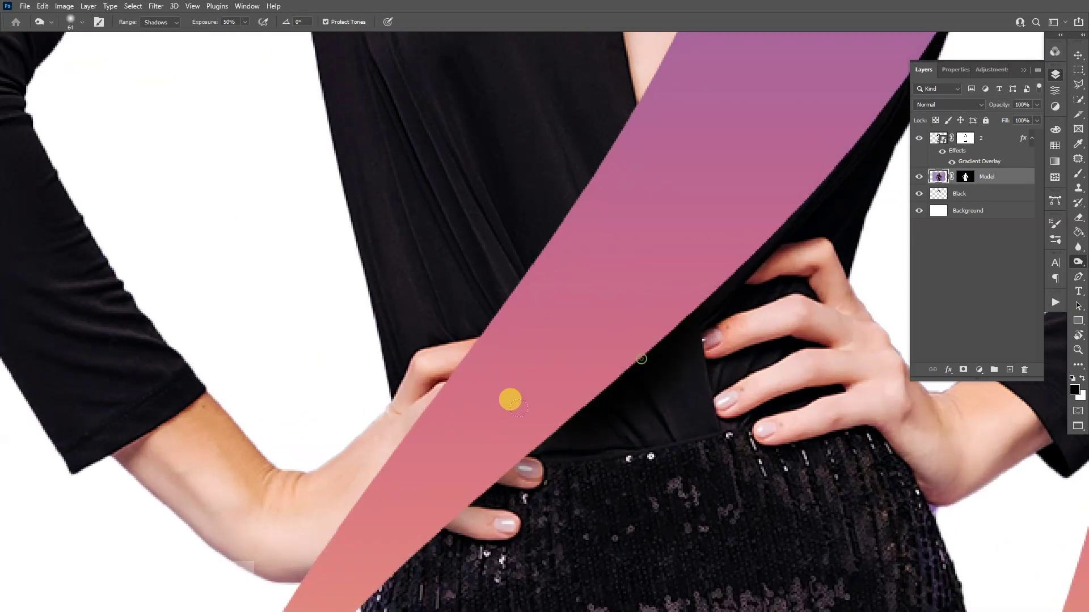
left_click_drag(476, 557, 561, 405)
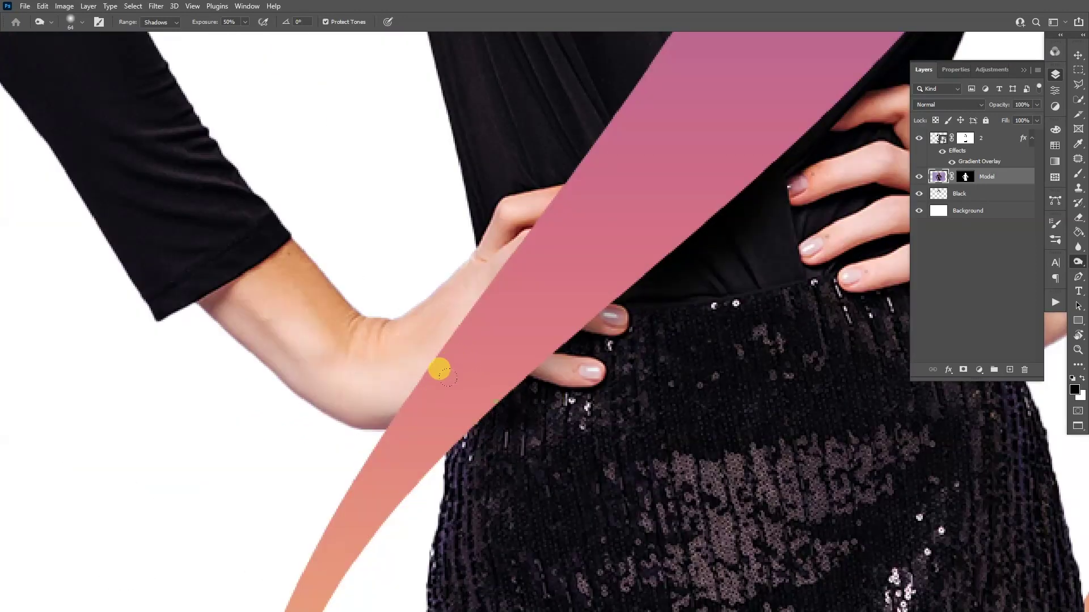
key("ctrl+0")
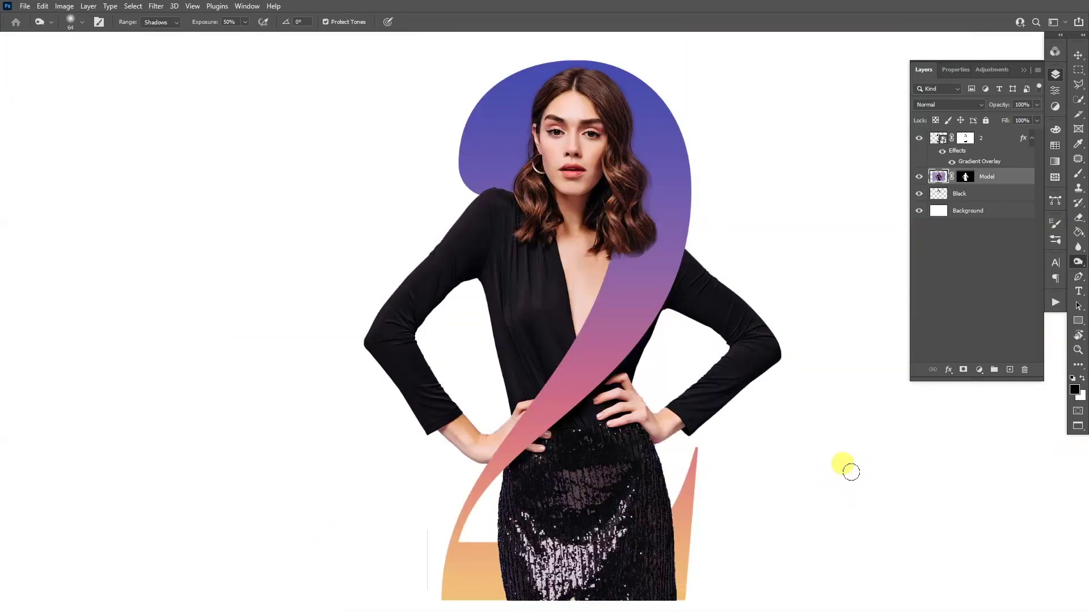